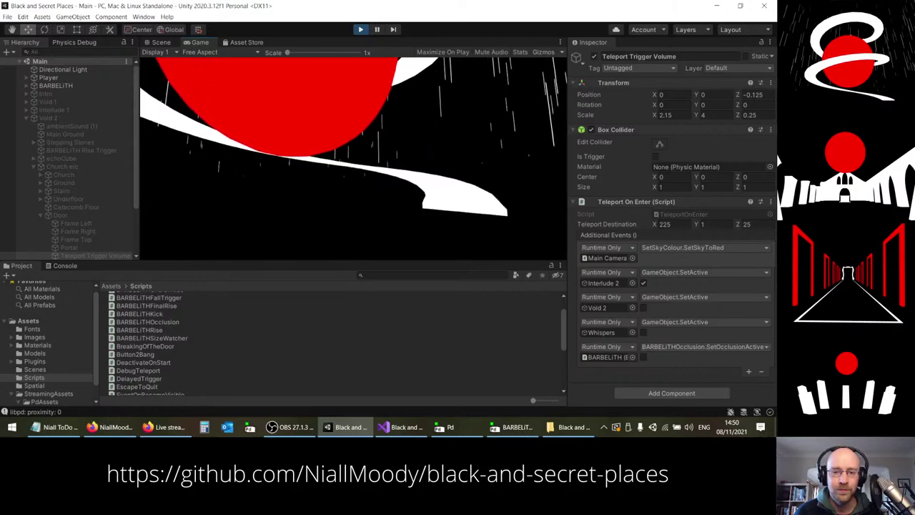
Walk the player along the white spiral path beside the red sphere in the running game, and end the playtest
key(w)
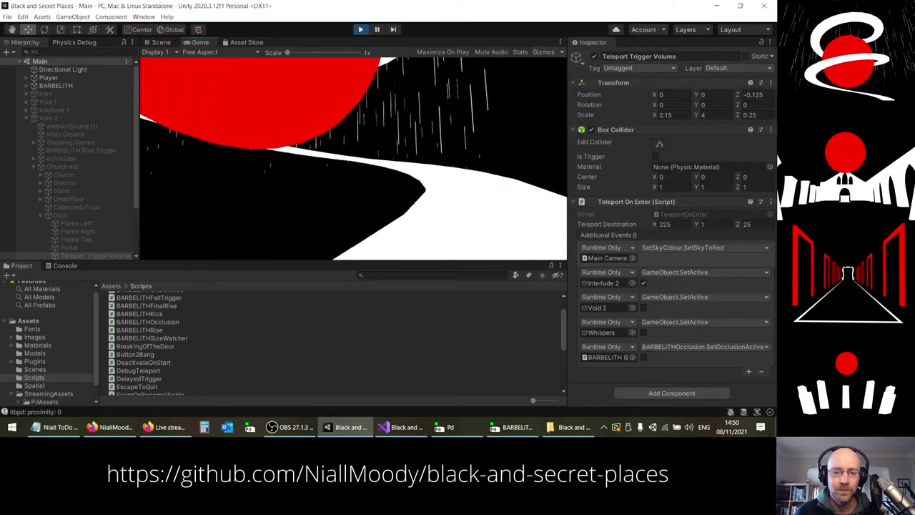
key(w)
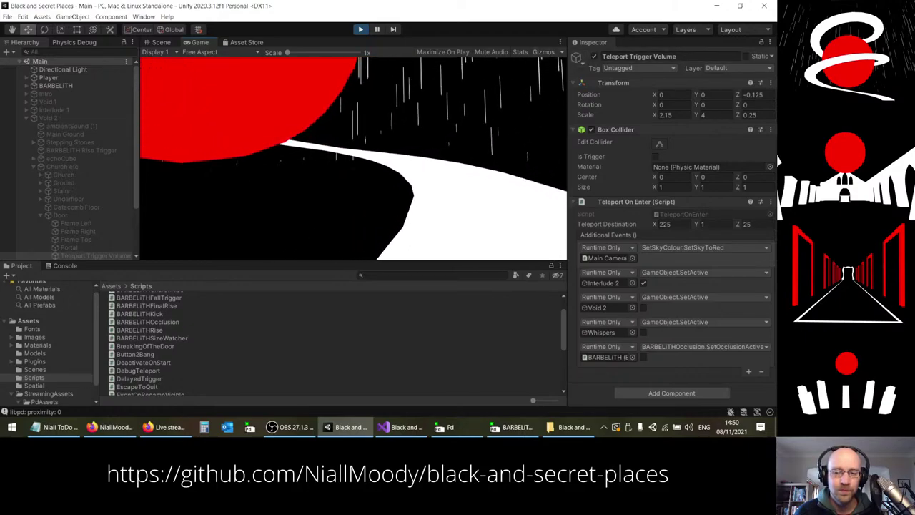
key(w)
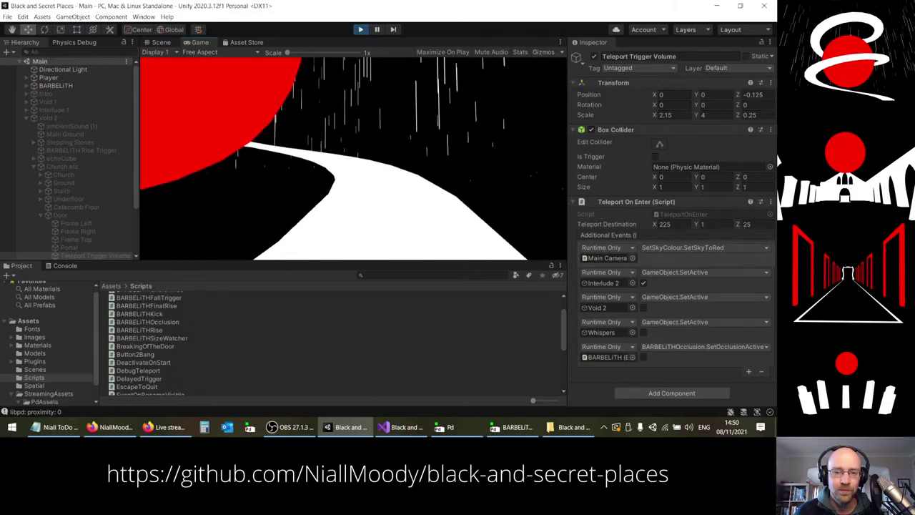
key(w)
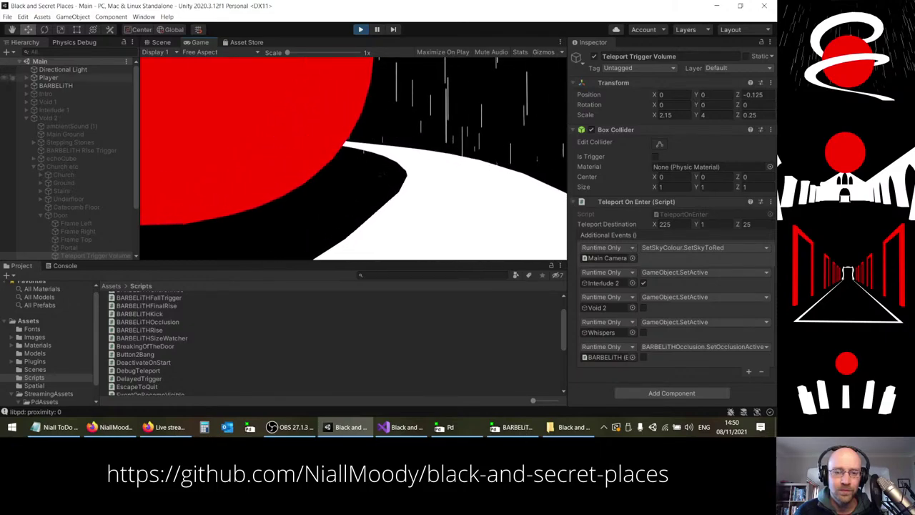
key(w)
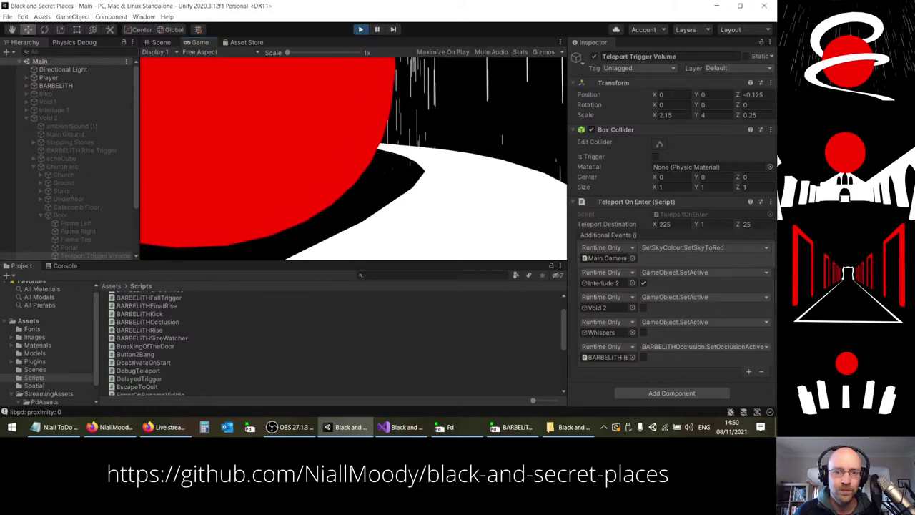
key(w)
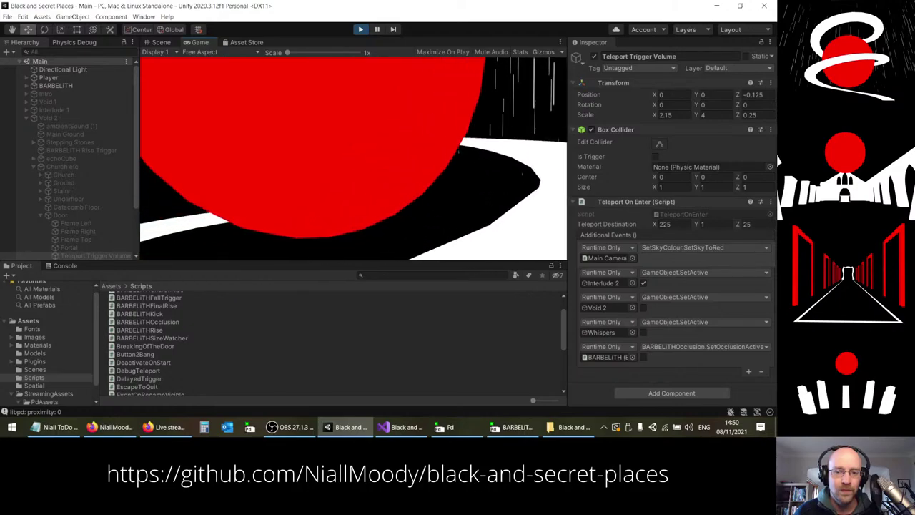
key(w)
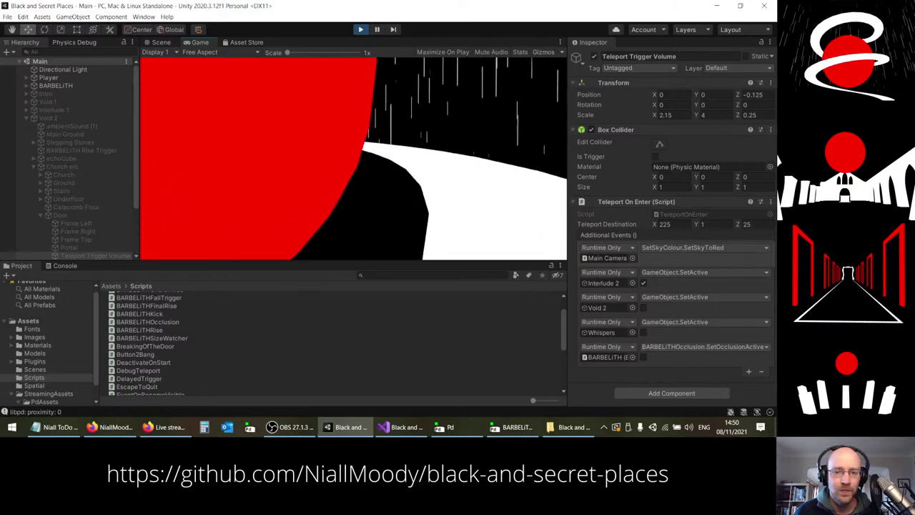
key(w)
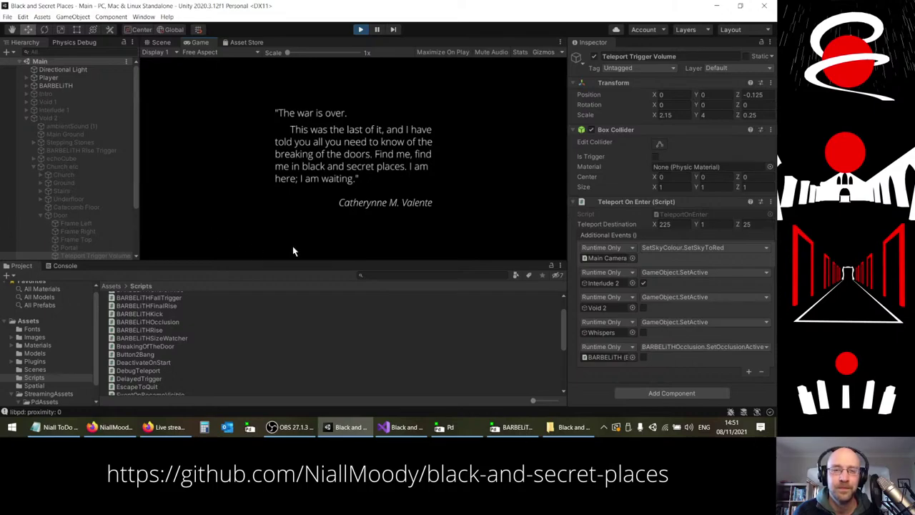
click(360, 30)
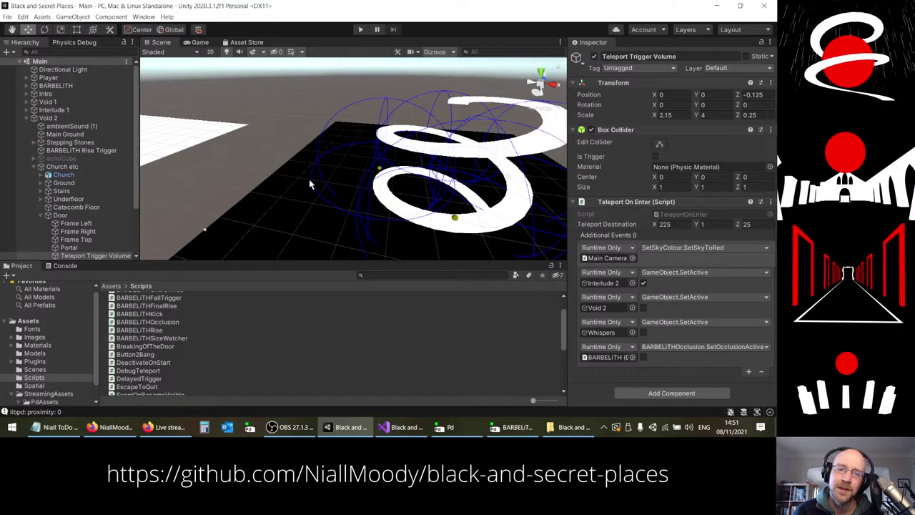
Switch to the BARBELiTH2 patch in Pure Data and add a "print size" object above the Node sliders
drag(309, 179, 357, 206)
key(s)
key(w)
click(533, 428)
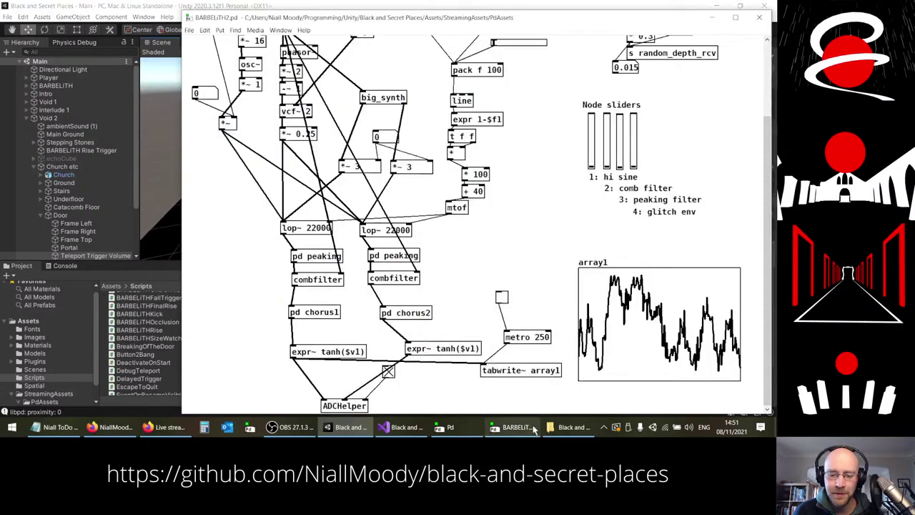
scroll(532, 274, up, 3)
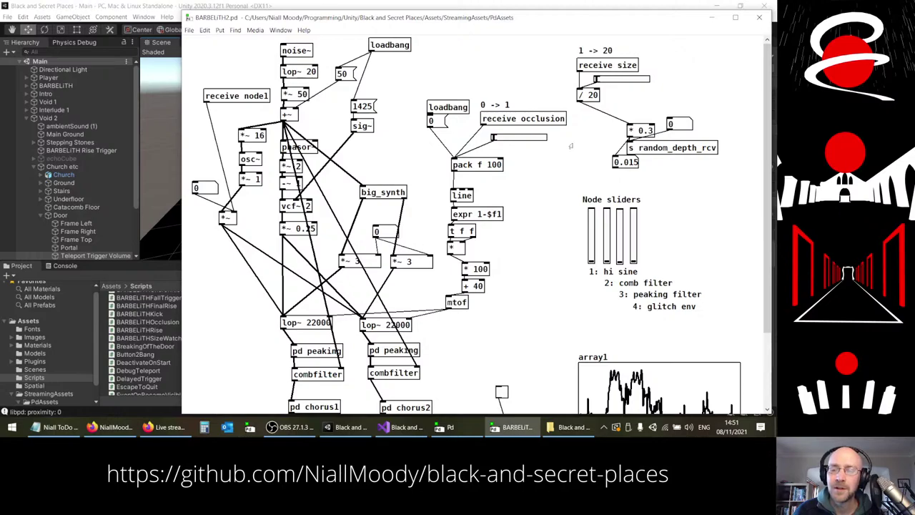
key(ctrl+1)
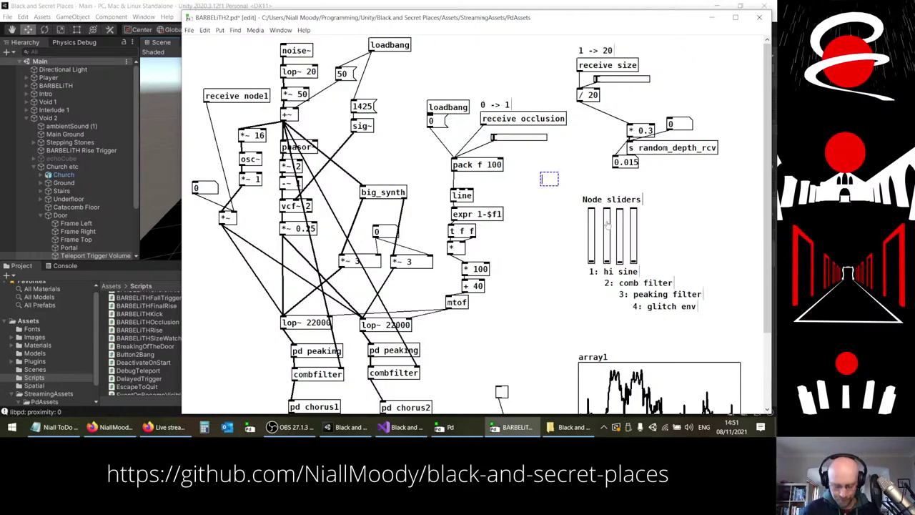
text(print)
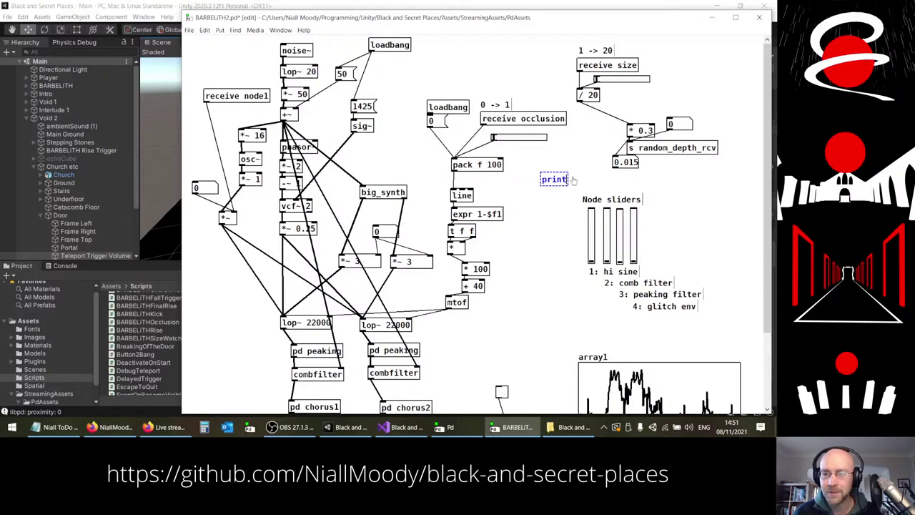
text( size)
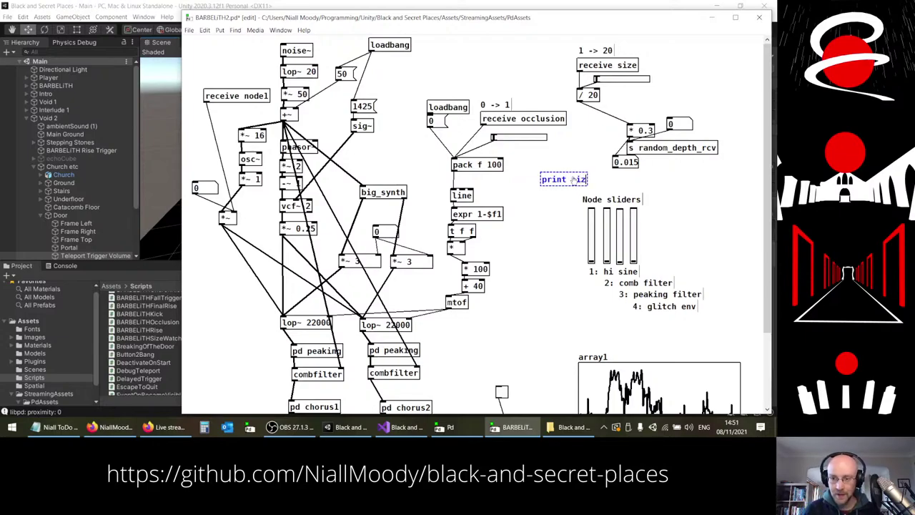
click(578, 158)
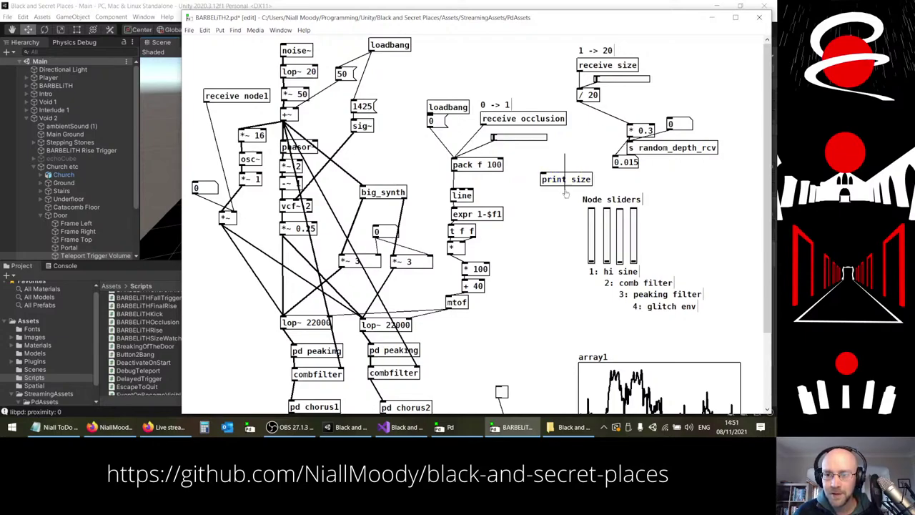
drag(558, 187, 588, 189)
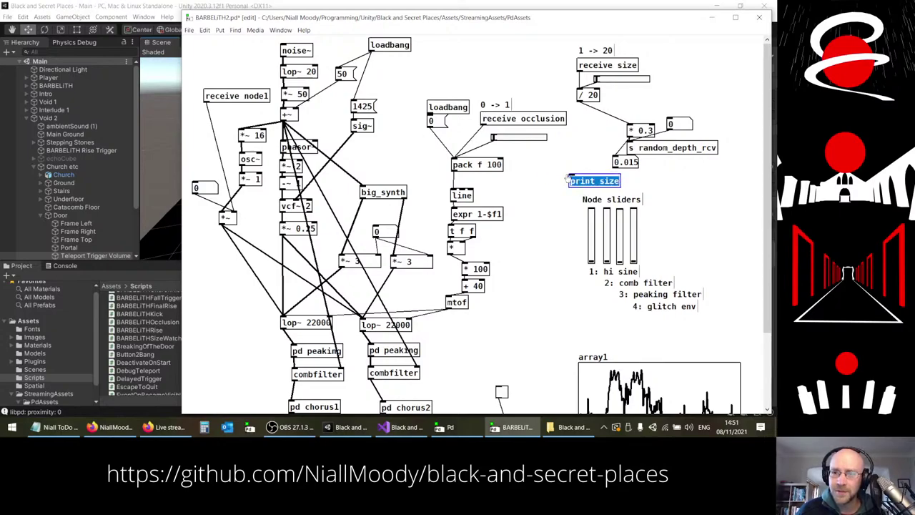
Connect the outlet of "receive size" to the "print size" object and move that object slightly away from the Node sliders label
drag(653, 51, 563, 74)
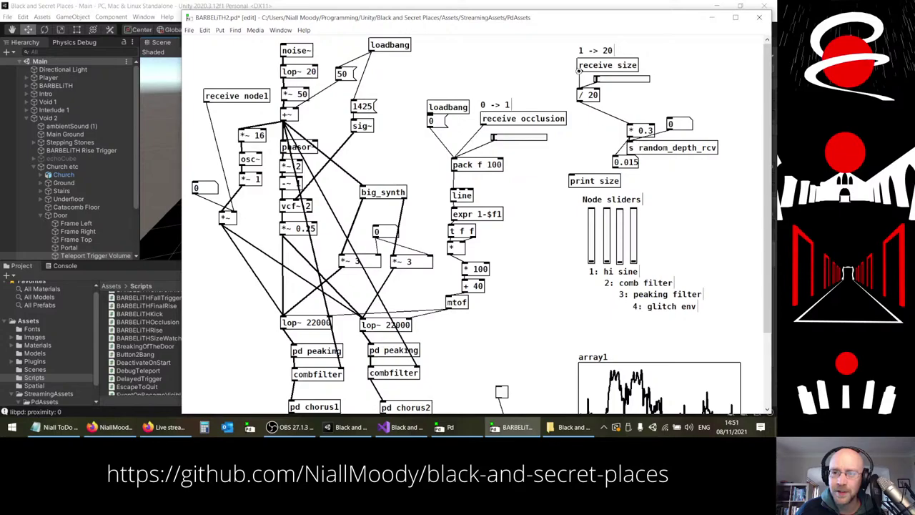
drag(579, 100, 572, 177)
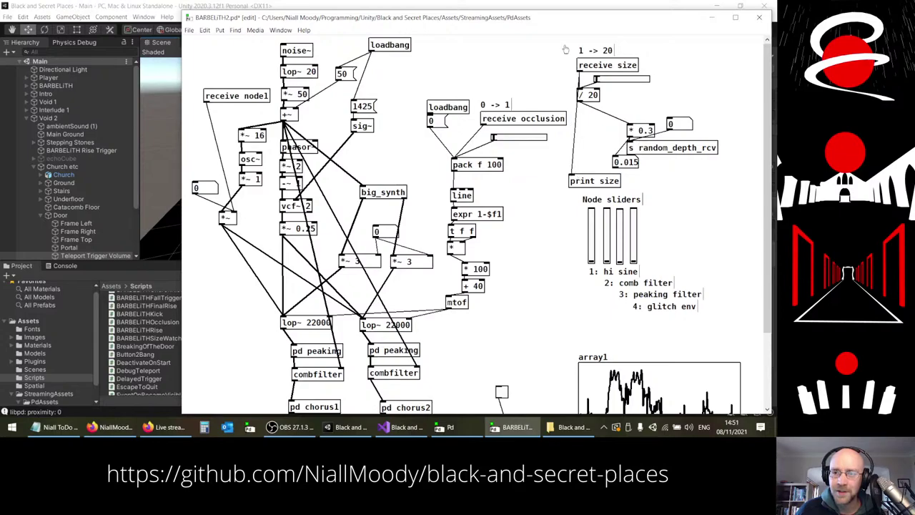
drag(563, 48, 629, 51)
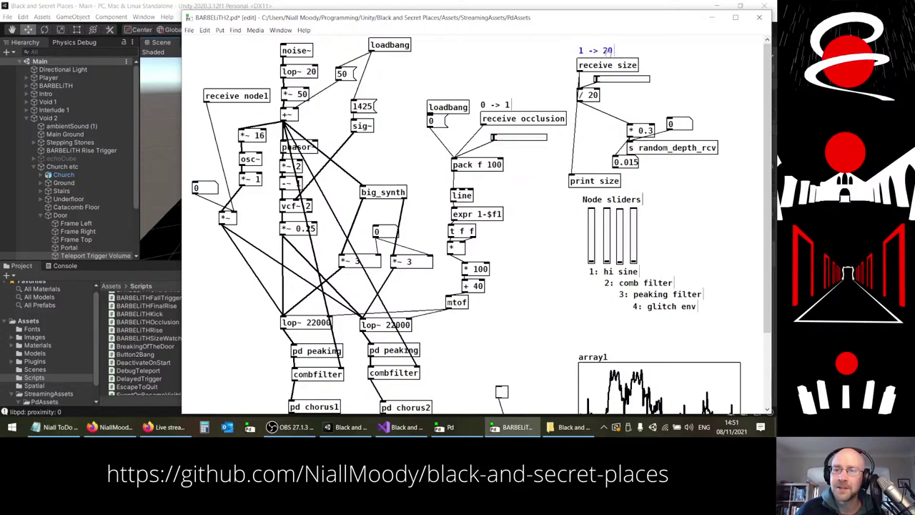
drag(561, 49, 634, 52)
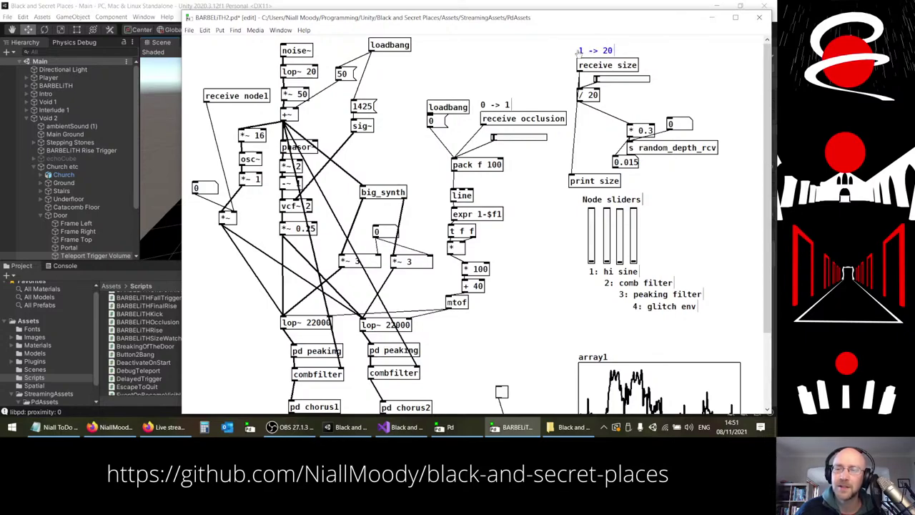
drag(598, 181, 582, 168)
click(551, 199)
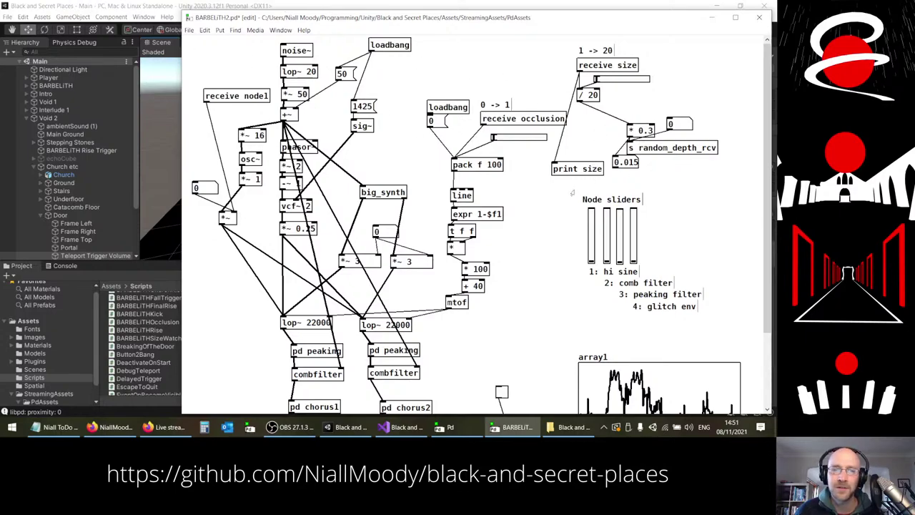
Switch to Unity, show the Console, and playtest the game to check the printed libpd size values, ending play mode
click(438, 4)
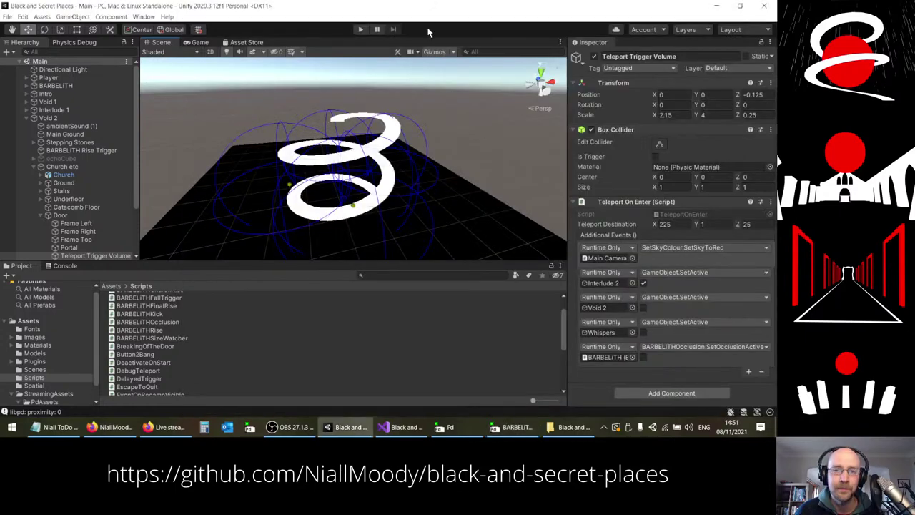
click(63, 266)
click(360, 30)
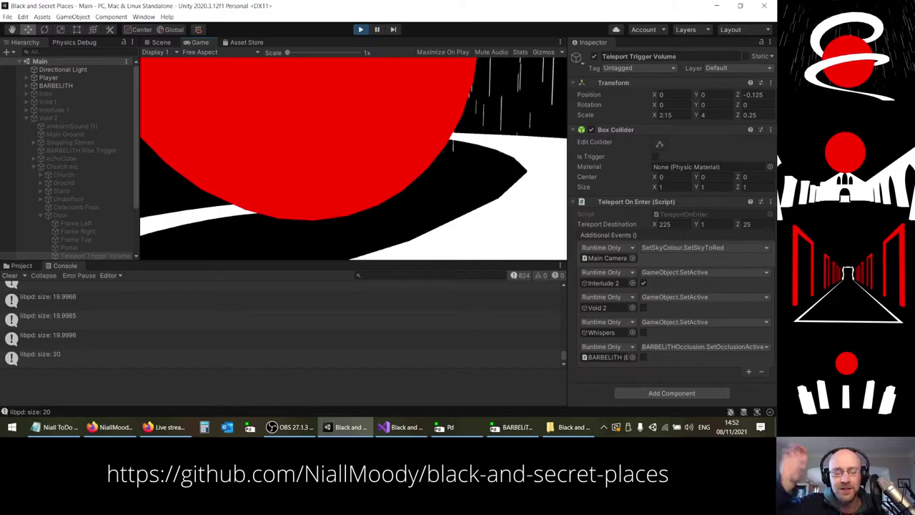
key(Escape)
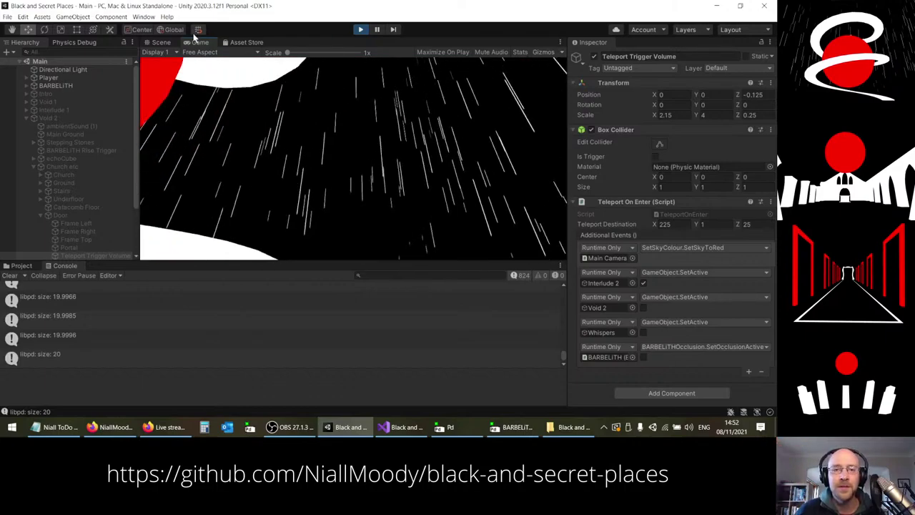
click(362, 30)
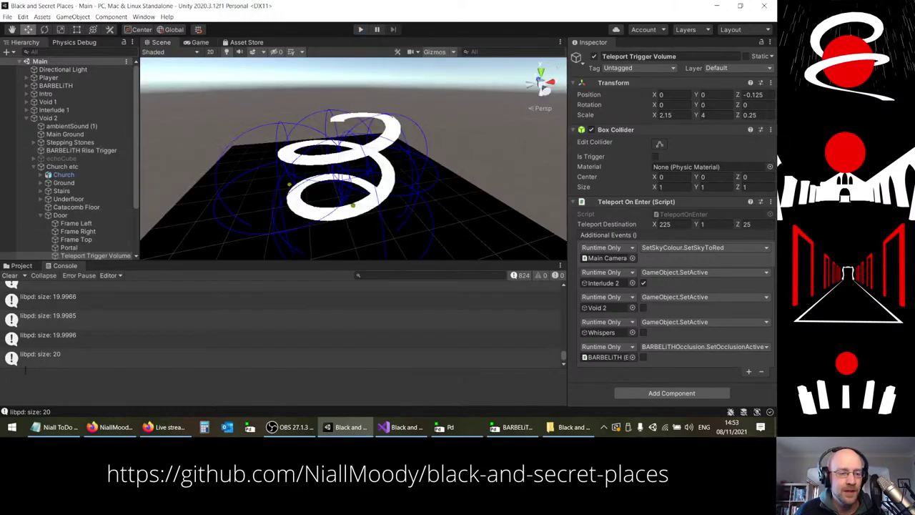
Switch to the BARBELiTH2 patch and check the properties of the slider below "receive size", closing them without changes
click(511, 427)
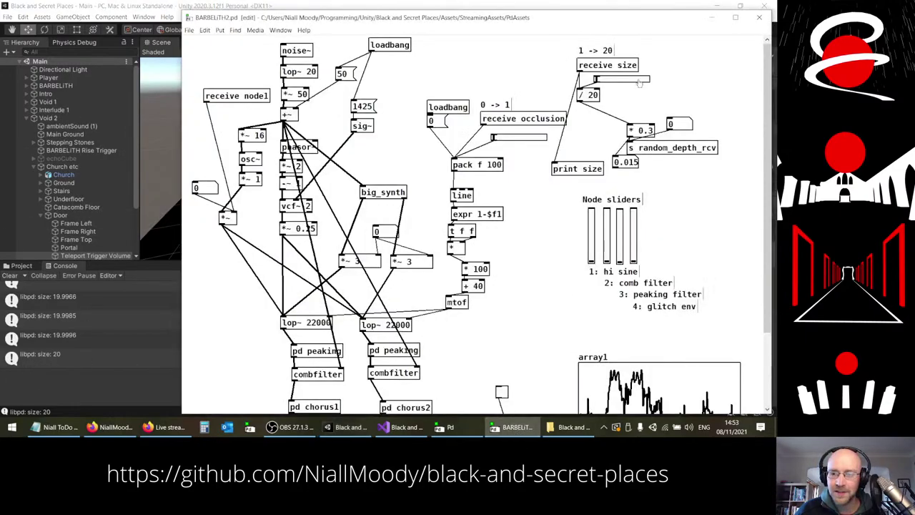
right_click(600, 80)
click(617, 85)
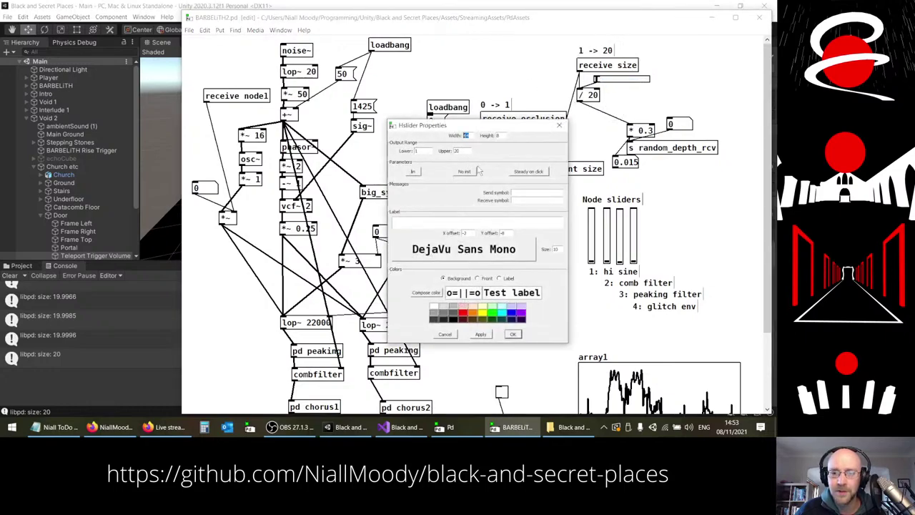
click(445, 335)
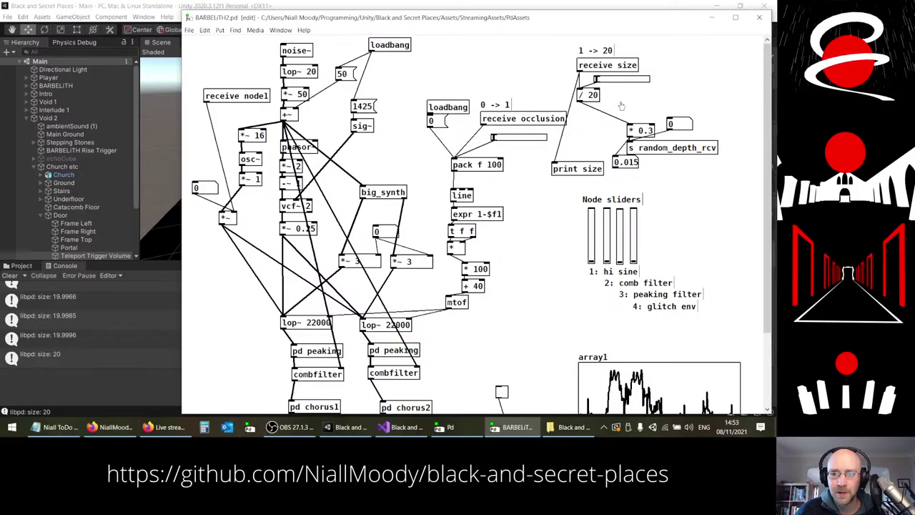
Turn on Pd's DSP, leave edit mode in the patch, and raise the size slider to its maximum to hear it
click(450, 427)
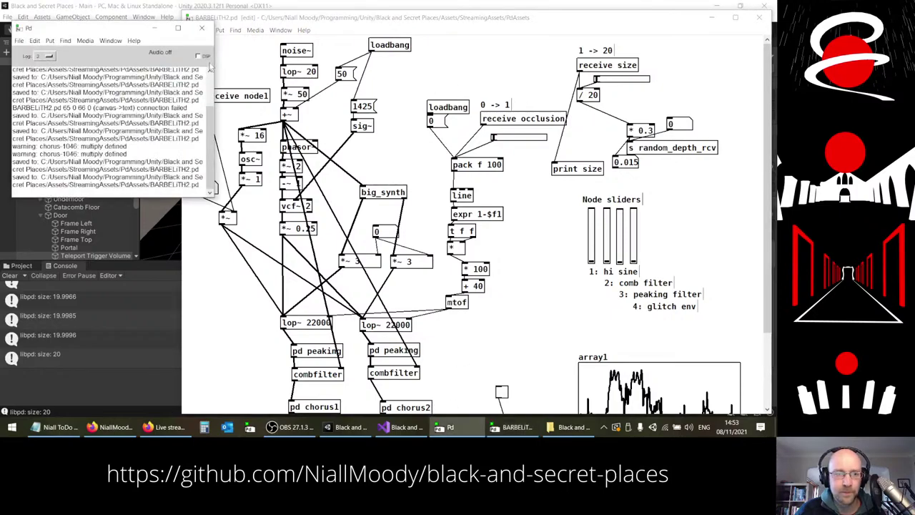
click(493, 70)
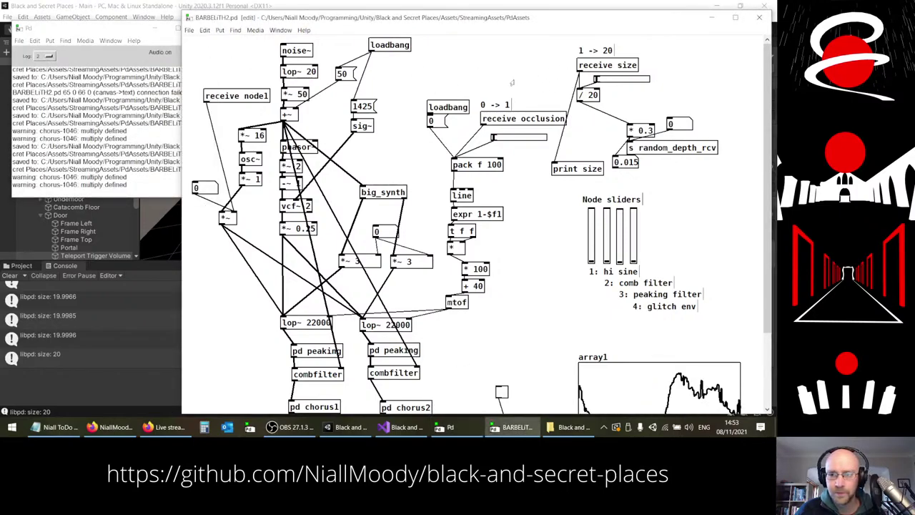
key(ctrl+e)
drag(595, 80, 654, 86)
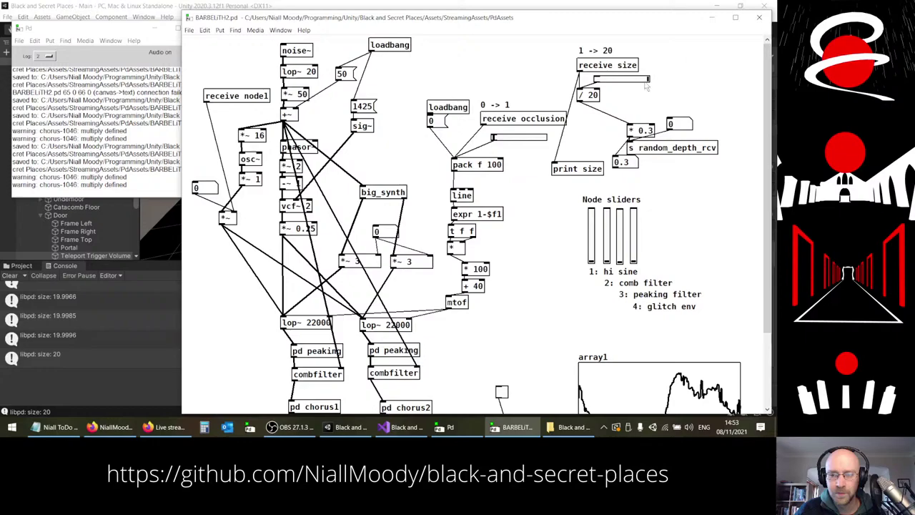
Raise the fourth node slider (glitch env) to its maximum to hear it, turn DSP off and return the size slider to its minimum
scroll(477, 225, down, 2)
scroll(477, 225, up, 2)
drag(635, 259, 651, 158)
click(171, 63)
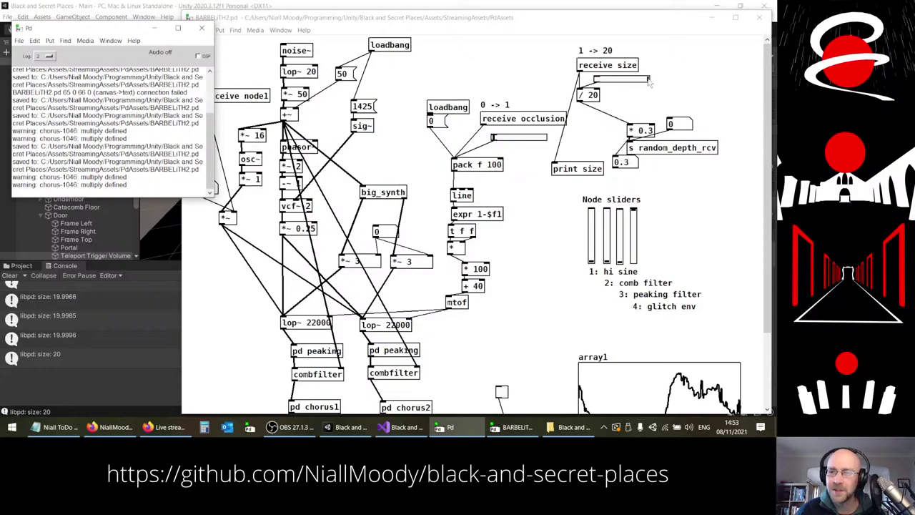
drag(649, 82, 567, 79)
Switch to Unity, select the BARBELiTH object, and examine its Audio Source volume, 3D sound settings and rolloff curve
click(448, 7)
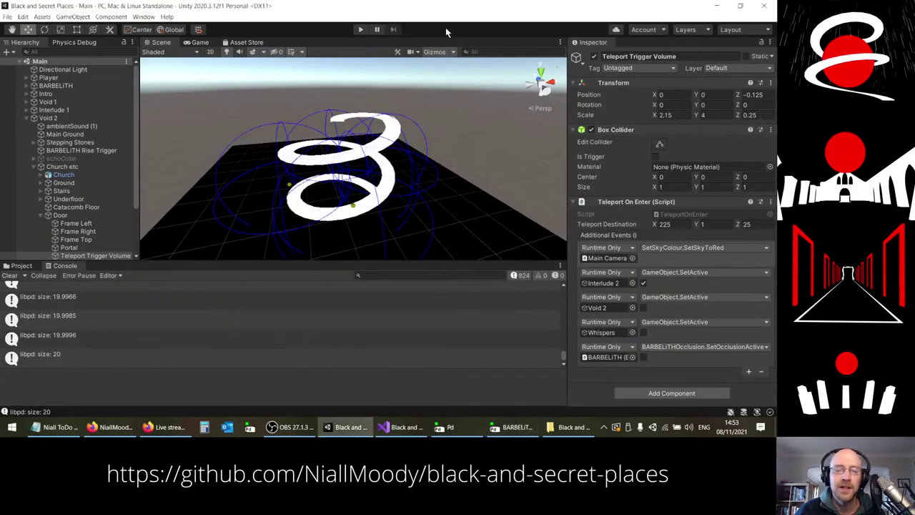
click(56, 85)
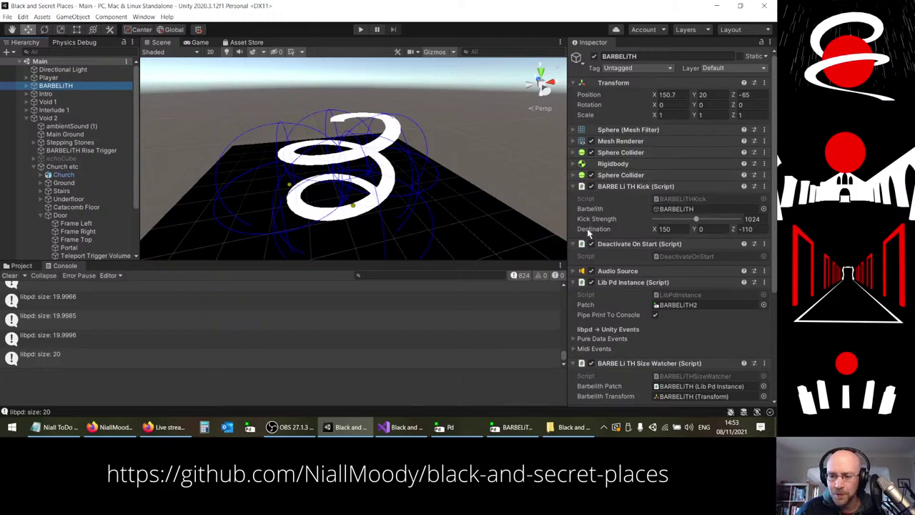
click(591, 271)
scroll(591, 266, down, 3)
scroll(590, 266, down, 3)
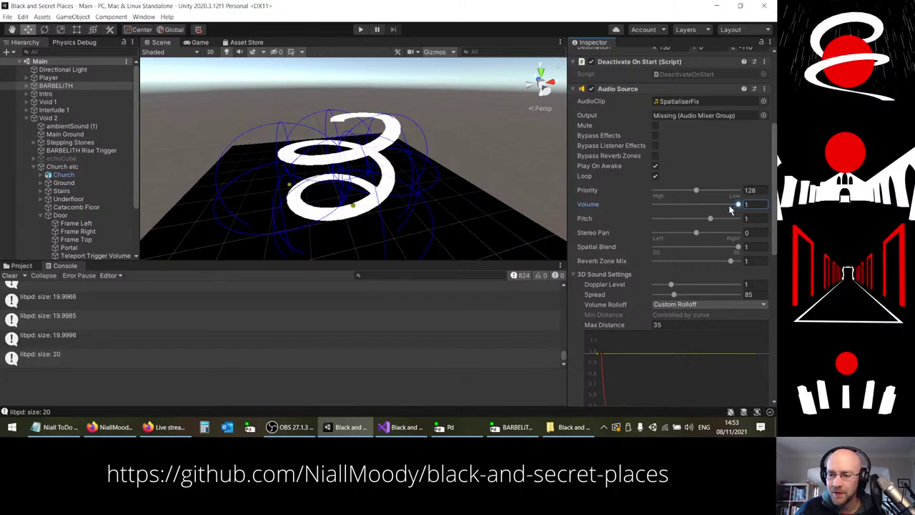
scroll(653, 259, down, 5)
scroll(700, 308, up, 3)
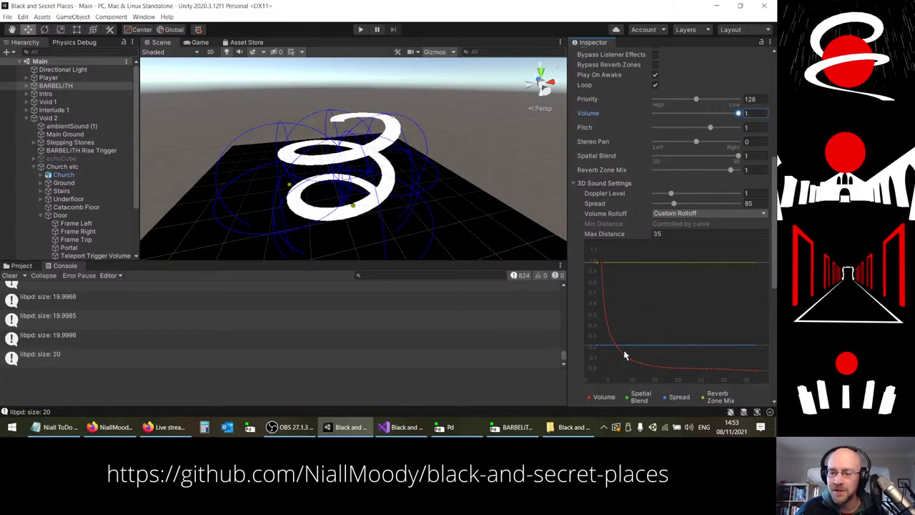
Playtest the game to hear BARBELiTH's sound level, end play mode, and look over the BARBELiTH2 patch in Pure Data
click(360, 30)
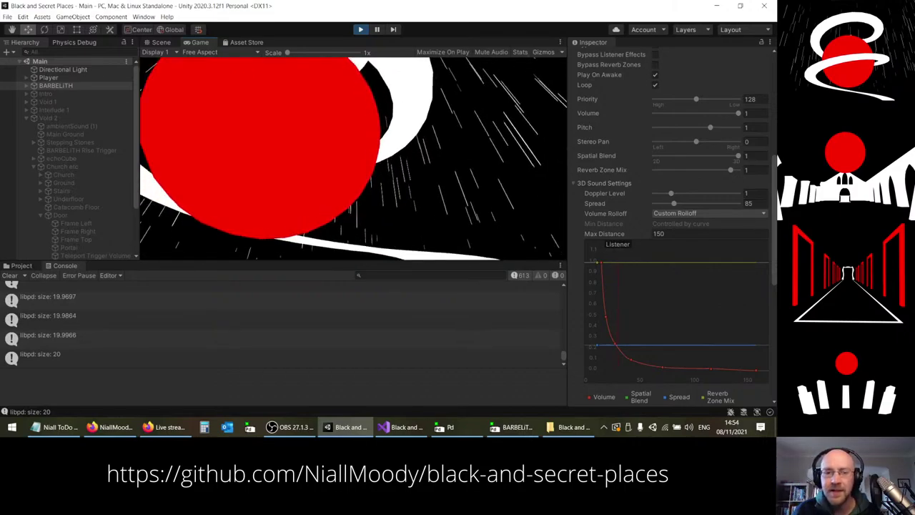
click(361, 30)
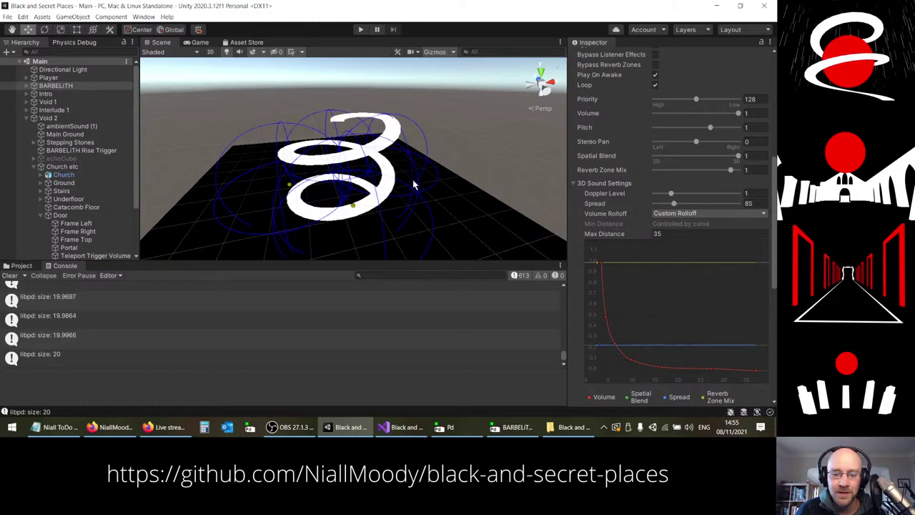
click(512, 427)
key(ctrl+plus)
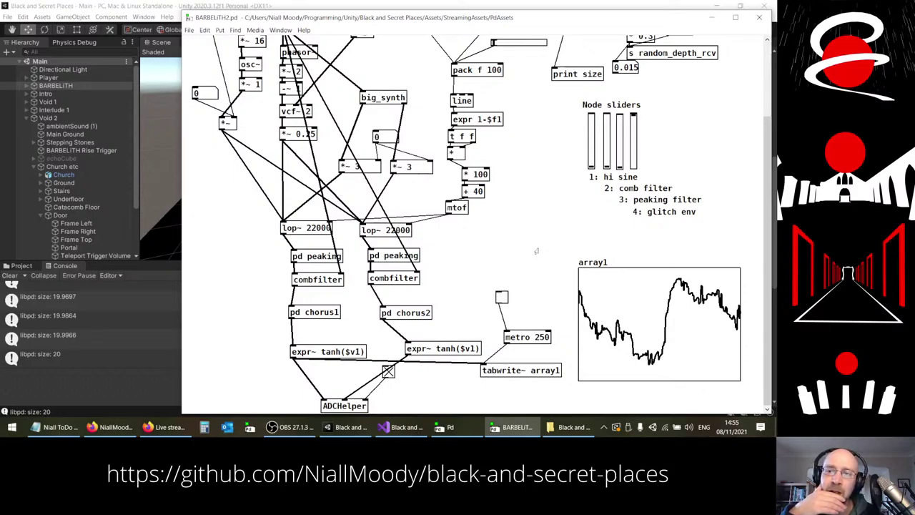
Return to Unity and playtest through the door and along the stepping stones to the red sphere, checking the listener's place on the rolloff curve, ending play mode
click(275, 7)
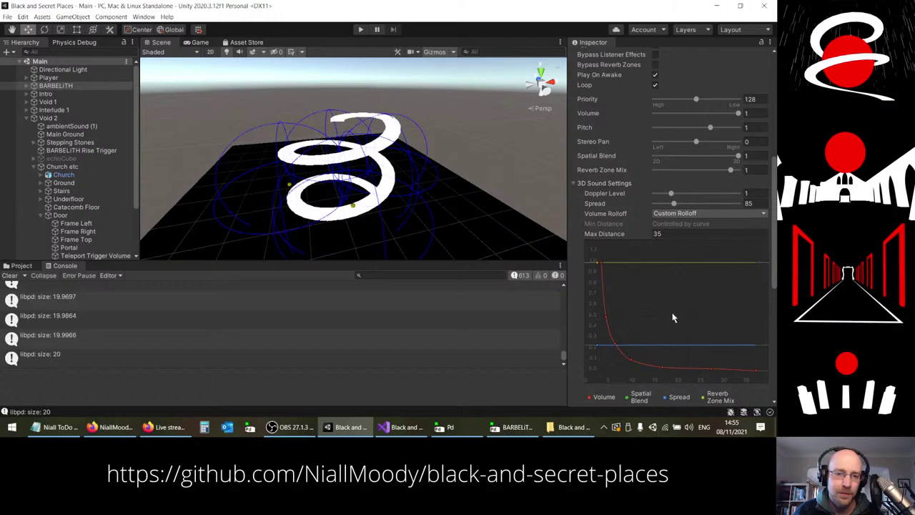
click(360, 30)
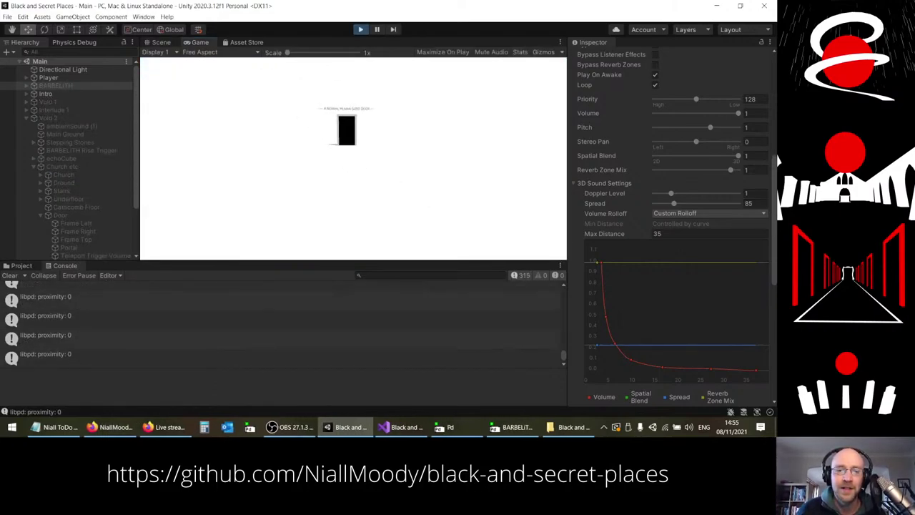
key(w)
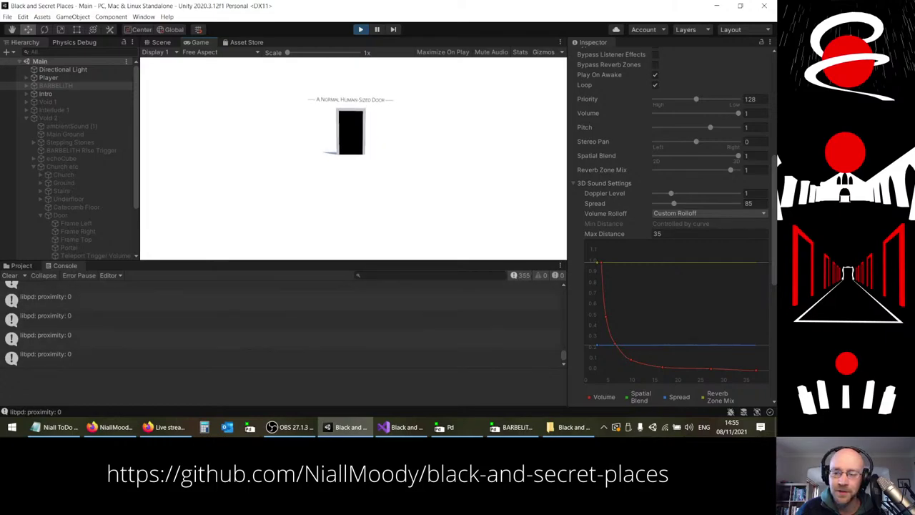
key(w)
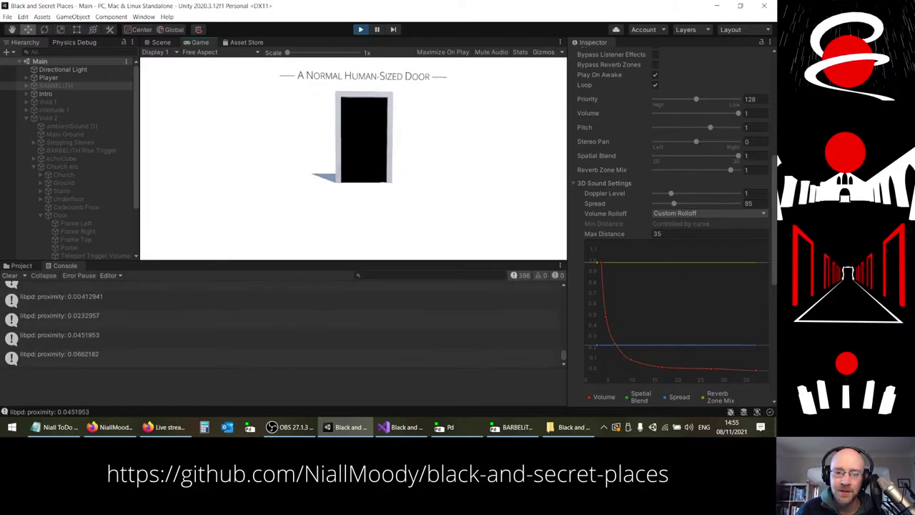
key(w)
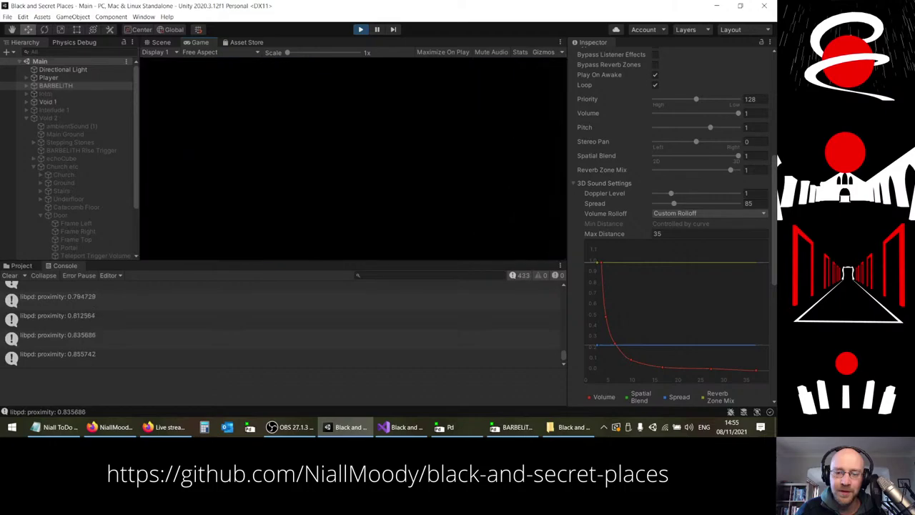
key(w)
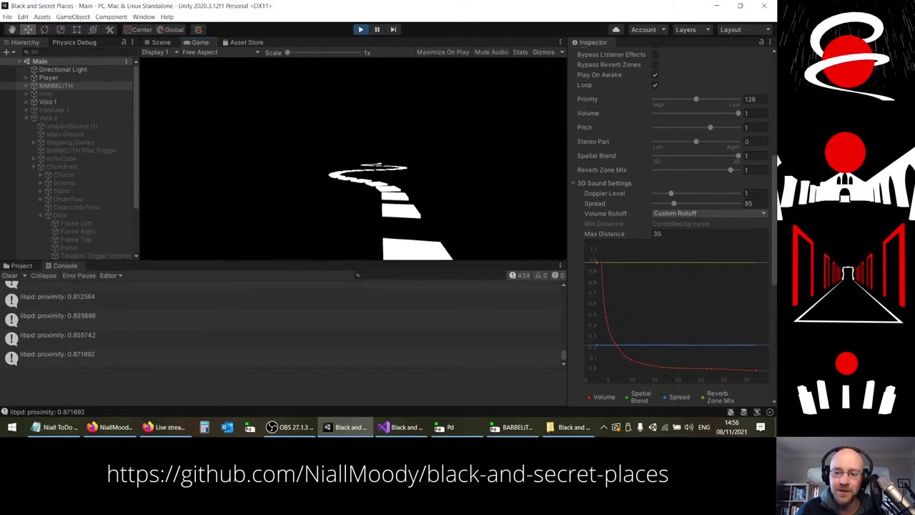
key(w)
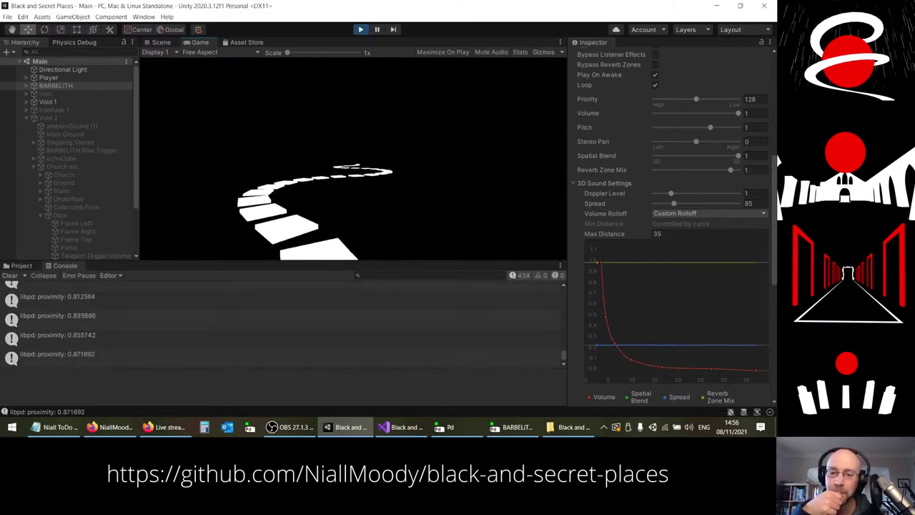
key(w)
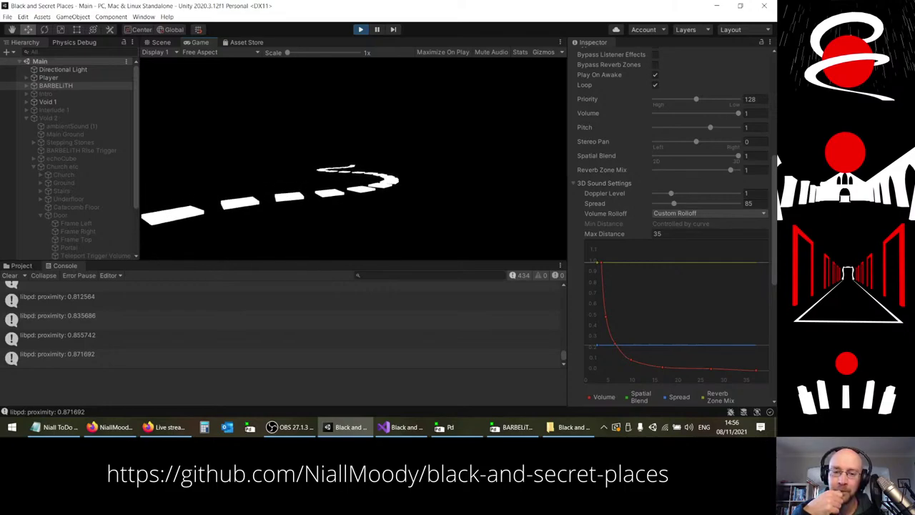
key(w)
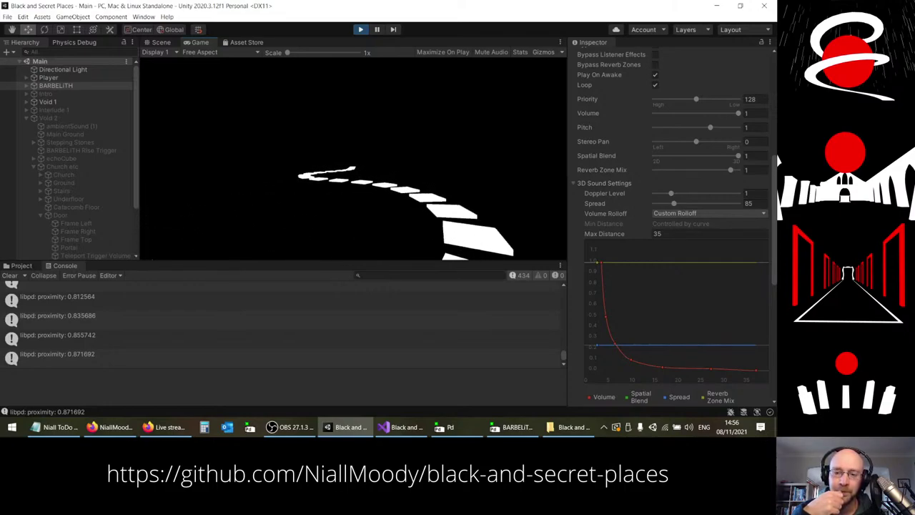
key(w)
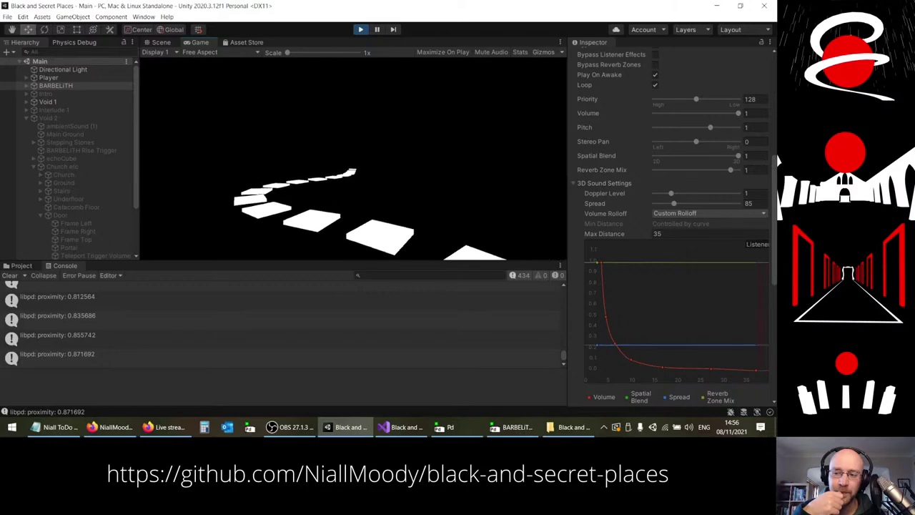
key(w)
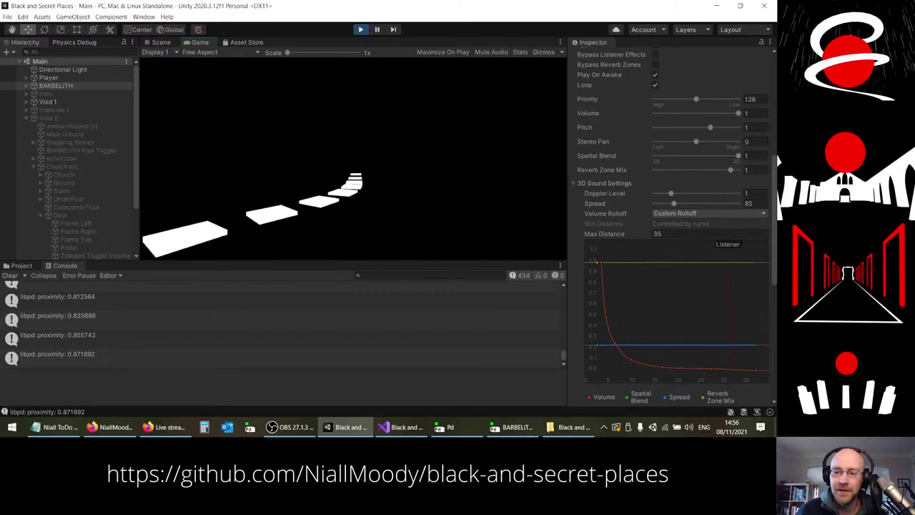
key(w)
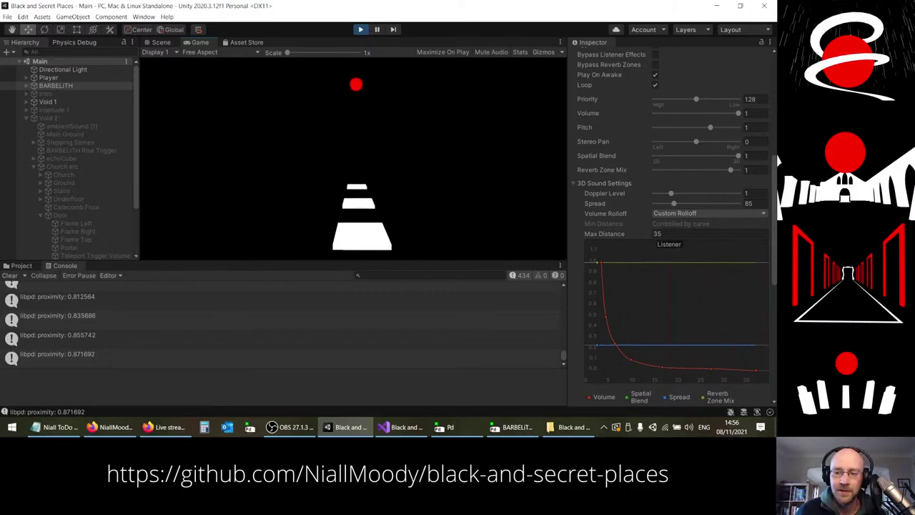
key(w)
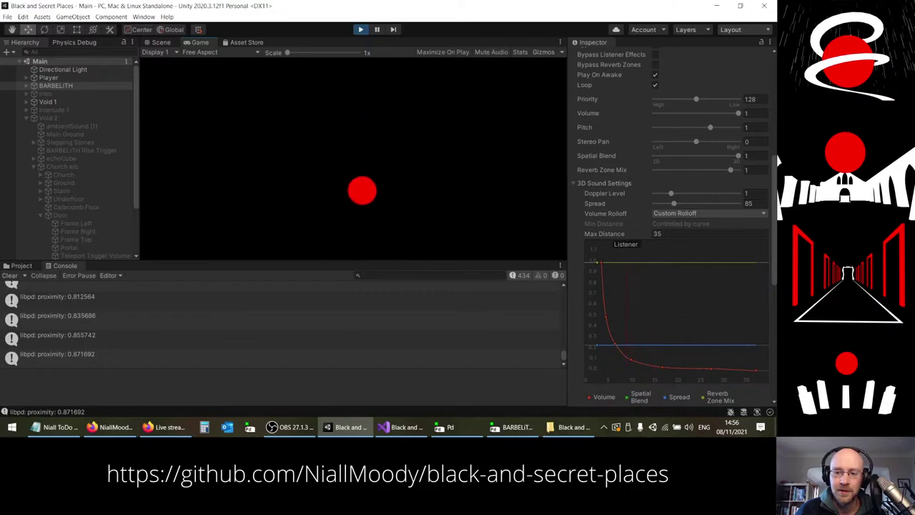
key(w)
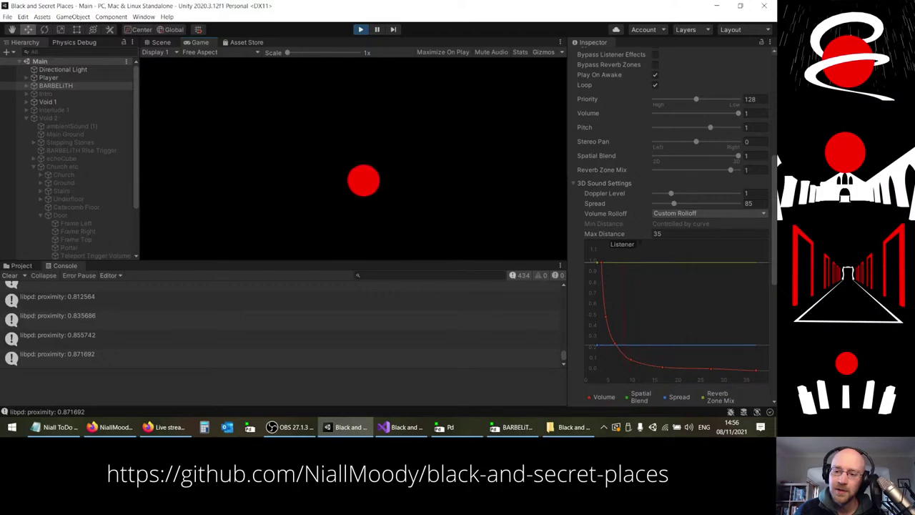
key(w)
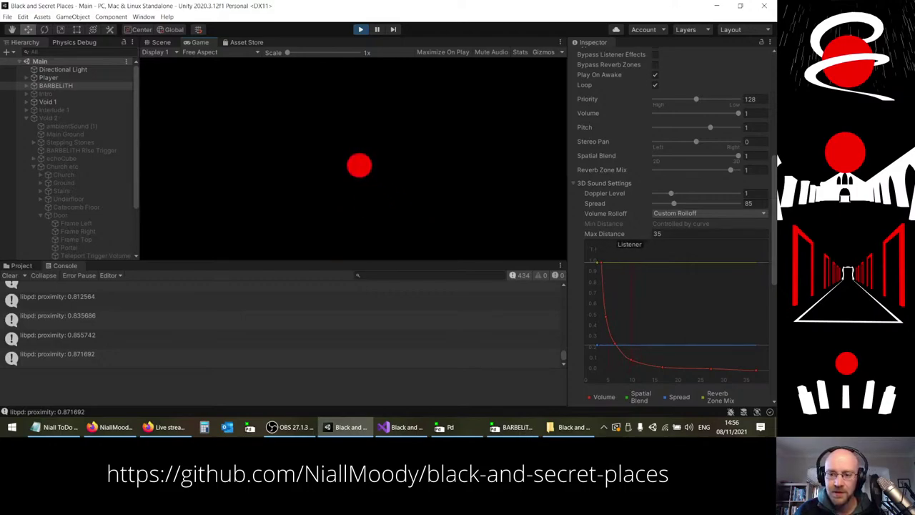
key(w)
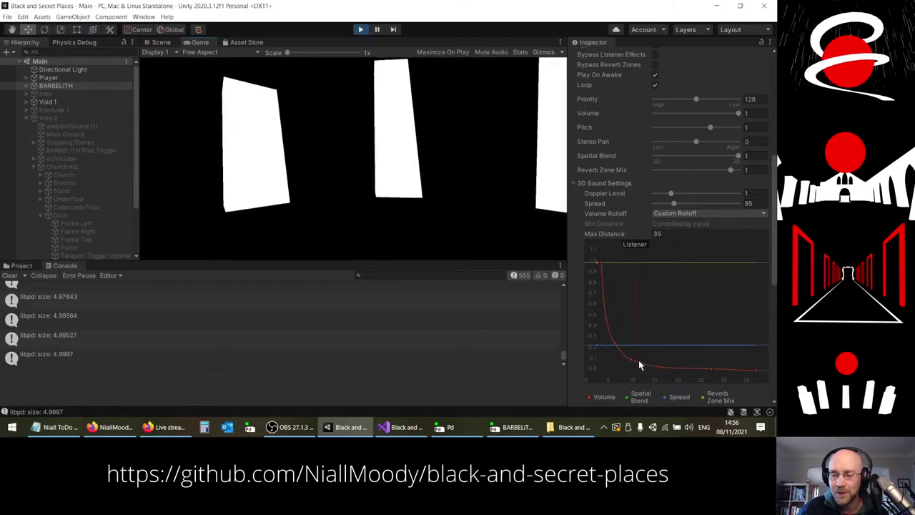
click(360, 30)
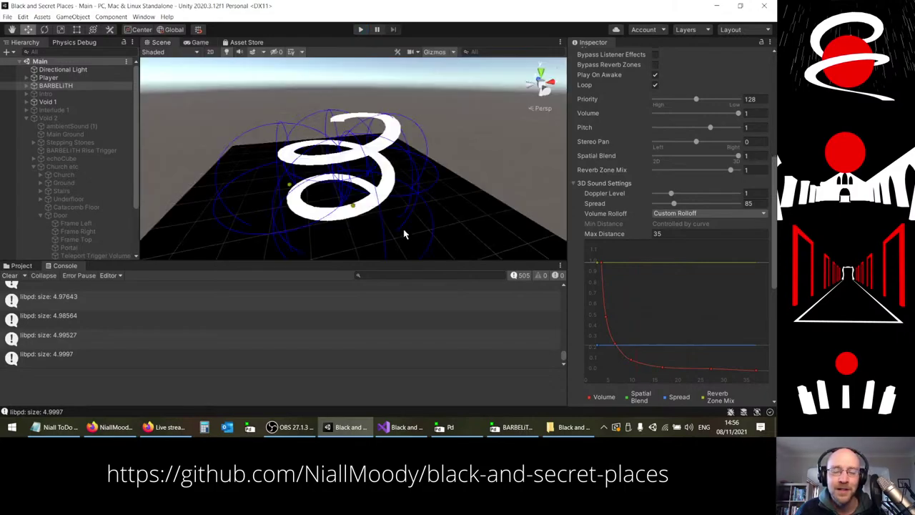
Switch to the to-do list in Notepad and delete the item about fixing BARBELiTHOcclusion raycasts hitting the disabled door
click(54, 427)
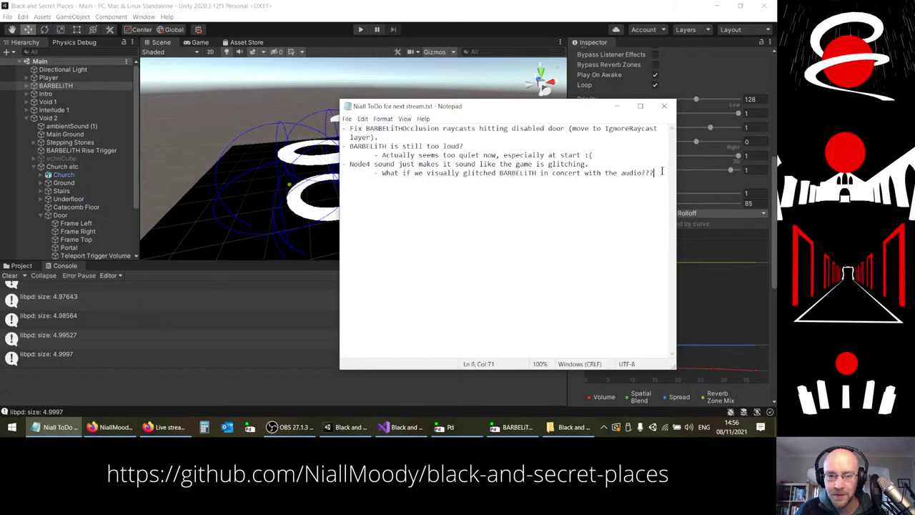
drag(655, 174, 353, 166)
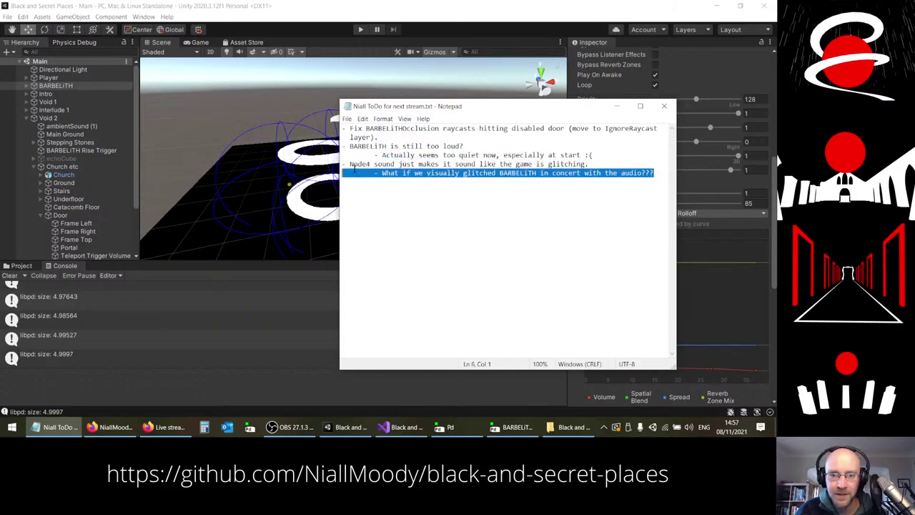
drag(391, 138, 325, 129)
key(Delete)
key(Delete)
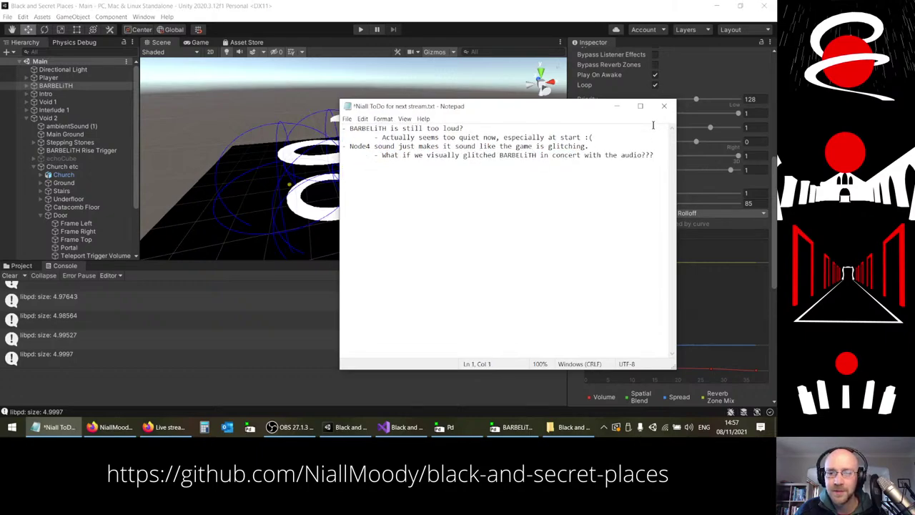
Maximise the Notepad window and enlarge the font of the to-do list
click(640, 106)
click(41, 17)
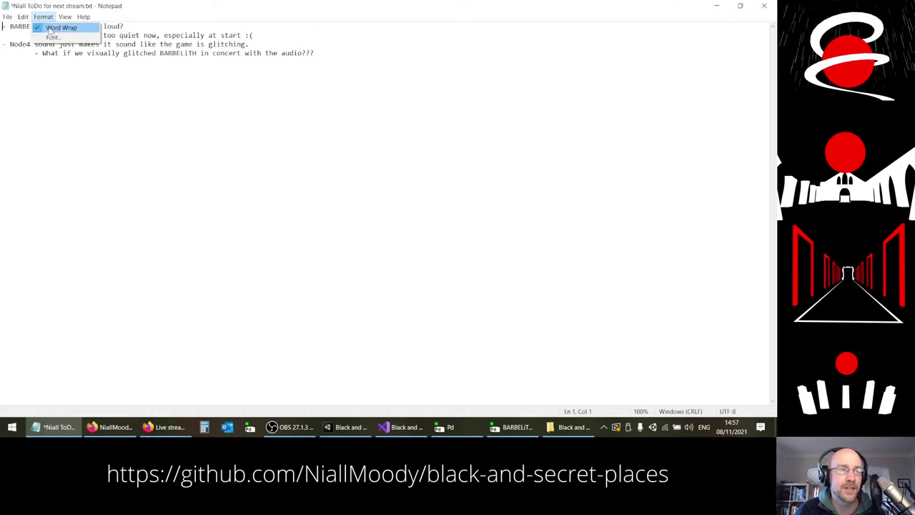
click(72, 37)
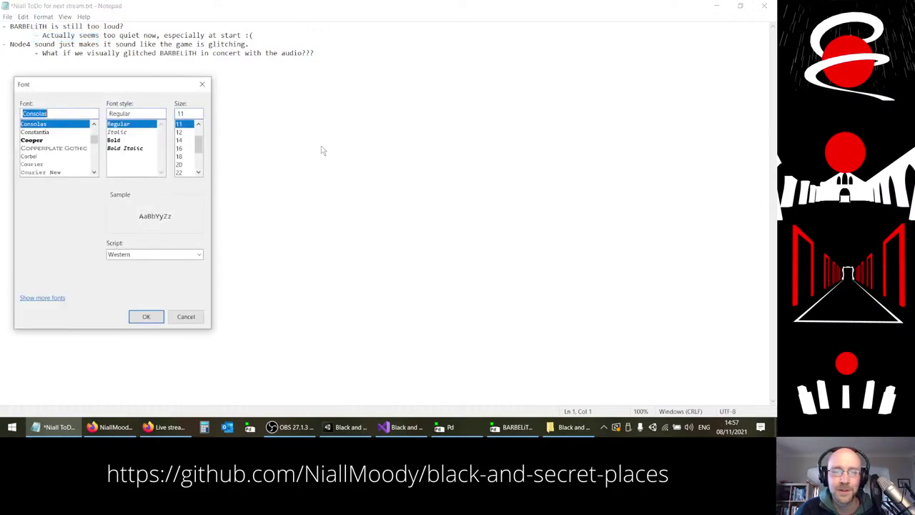
click(146, 317)
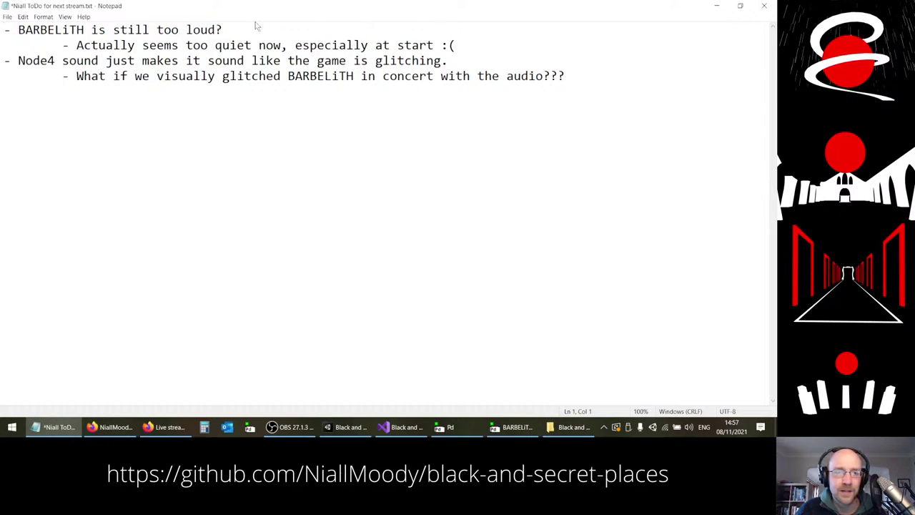
Delete the Node4 glitching item and its sub-item about visually glitching BARBELiTH from the to-do list
click(221, 29)
drag(454, 45, 17, 29)
click(485, 76)
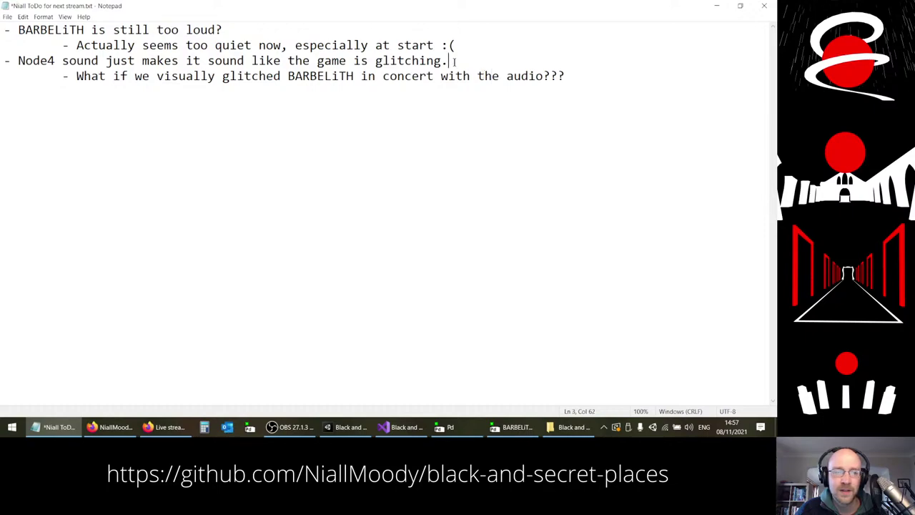
drag(586, 74, 4, 60)
key(BackSpace)
key(BackSpace)
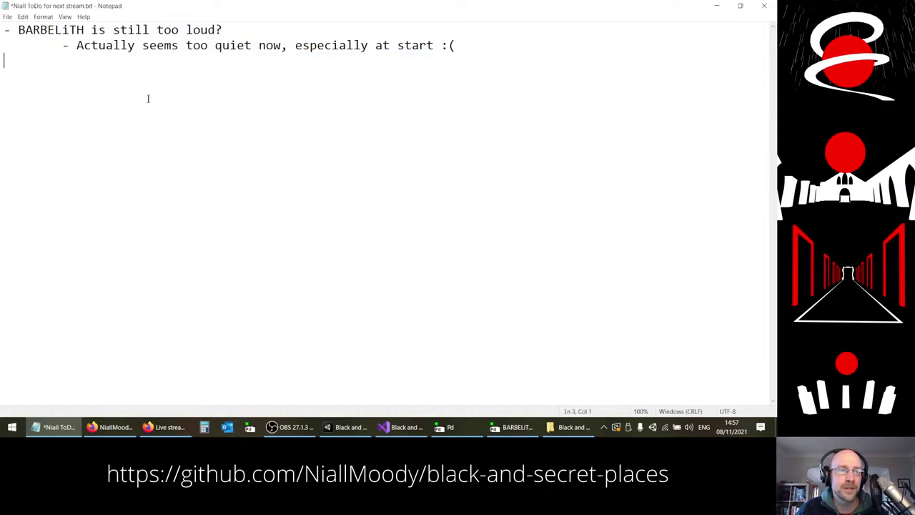
Replace the remaining item about BARBELiTH's loudness and its sub-item with "Fix BARBELiTH volume issues"
drag(19, 30, 506, 60)
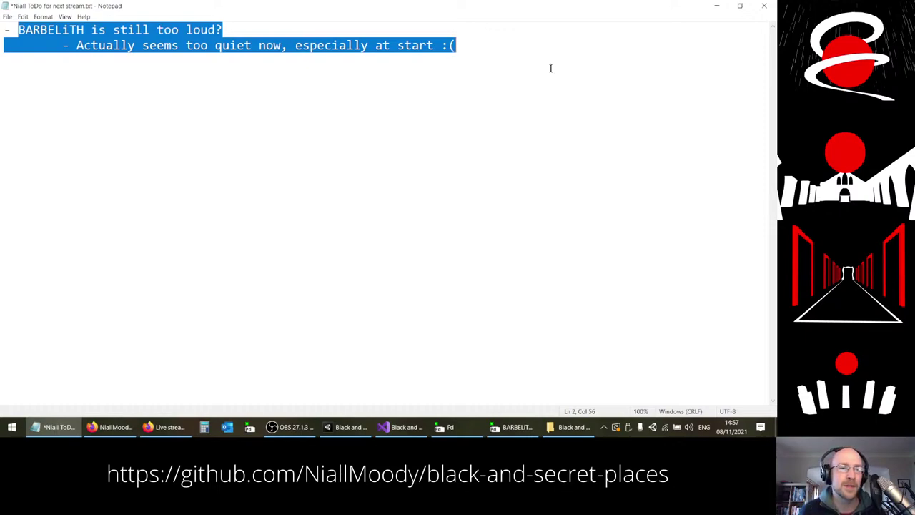
text(F)
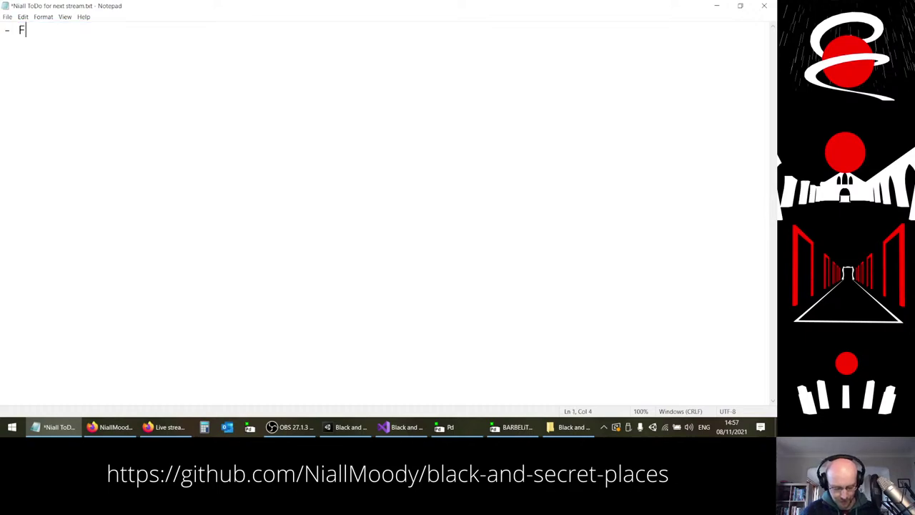
text(ix BA)
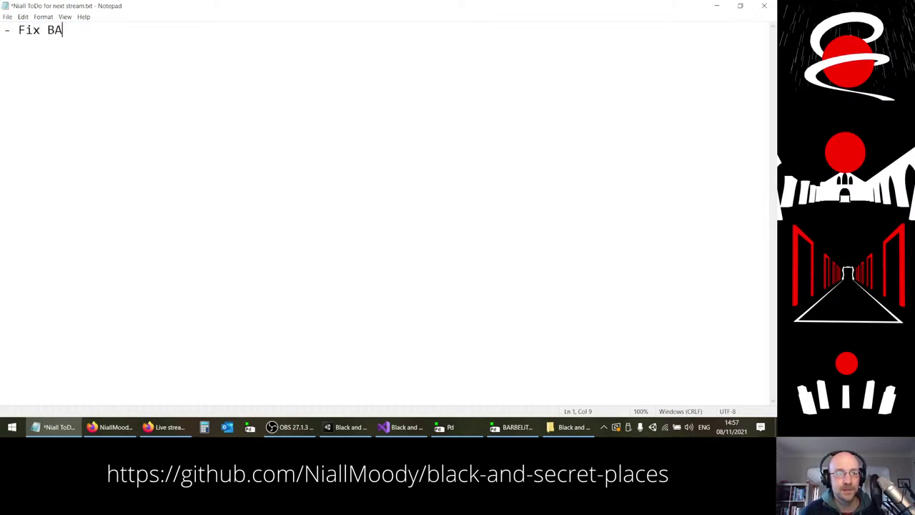
text(RBELit)
key(BackSpace)
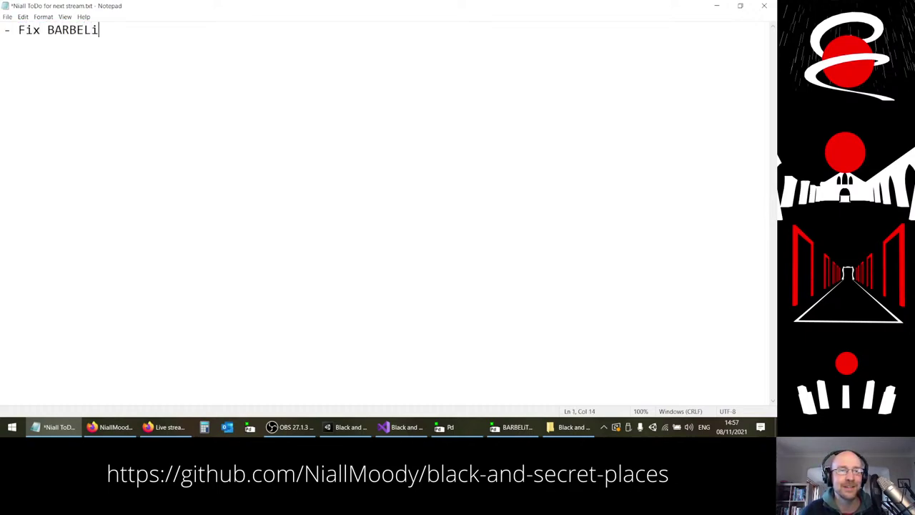
text(TH fvo)
key(BackSpace)
key(BackSpace)
key(BackSpace)
text(vol)
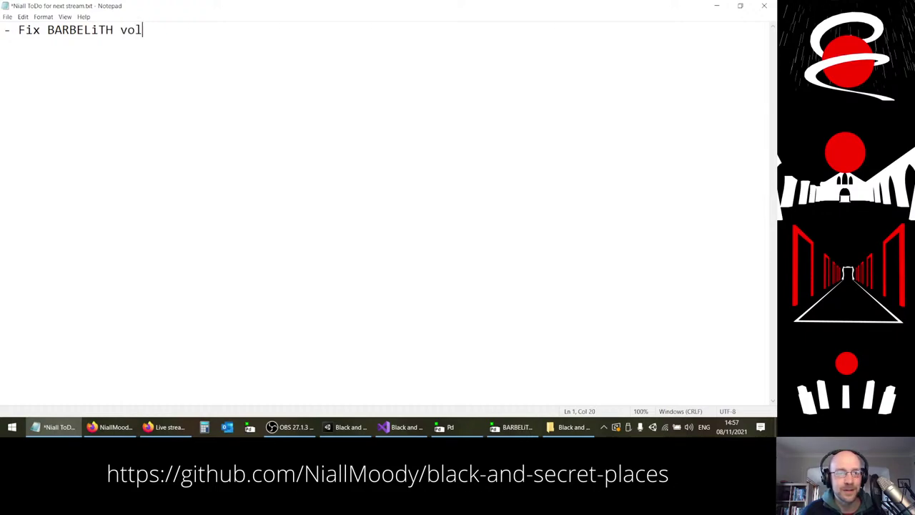
text(ume issues ()
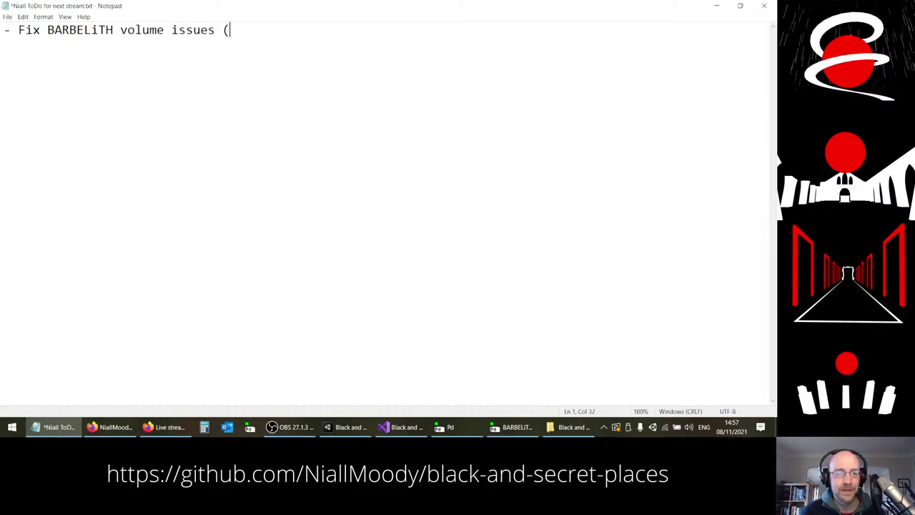
Add the note "(we're modifying Max Distance)" to the volume item, checking the setting's name in BARBELiTH's 3D sound settings in Unity
text(we're mopd)
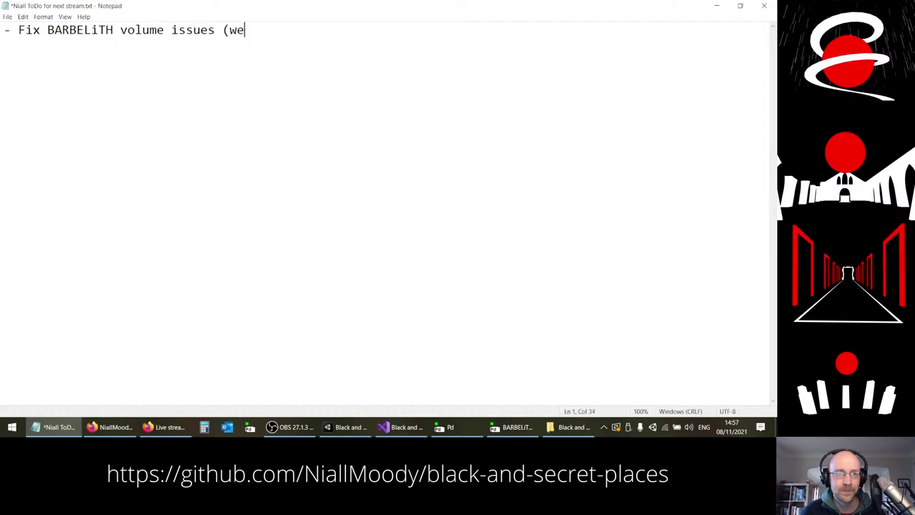
key(BackSpace)
key(BackSpace)
text(digy)
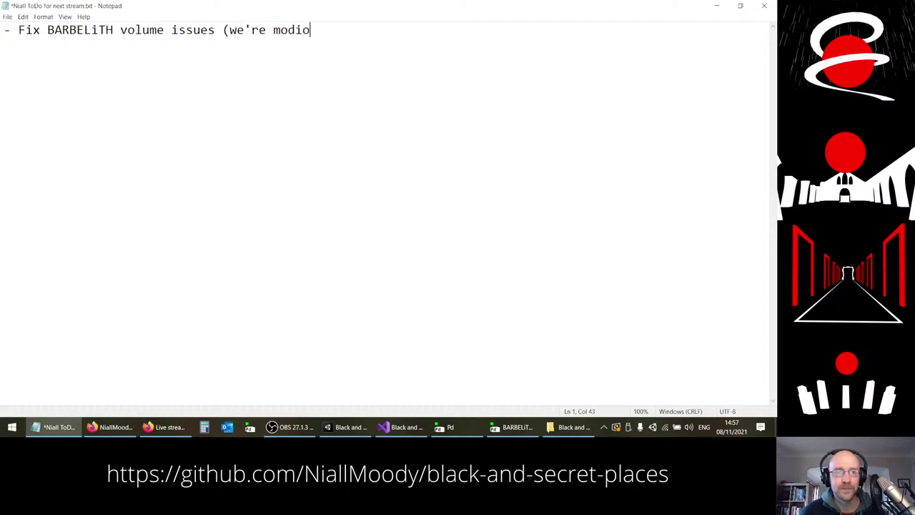
key(BackSpace)
key(BackSpace)
text(fyinh)
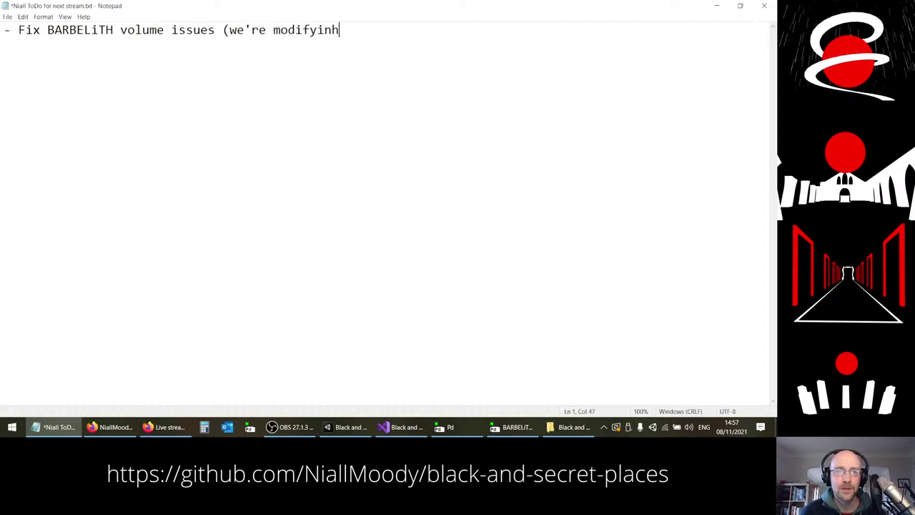
key(BackSpace)
text(g)
key(alt+Tab)
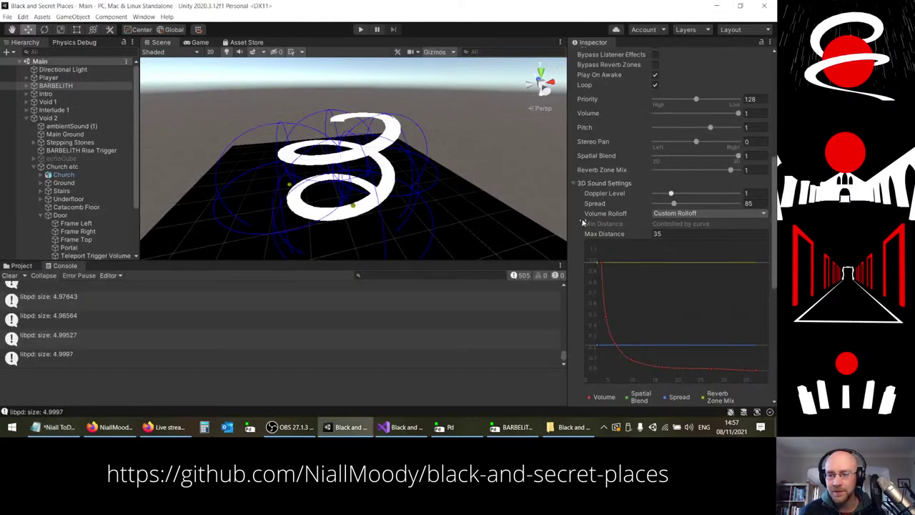
key(alt+Tab)
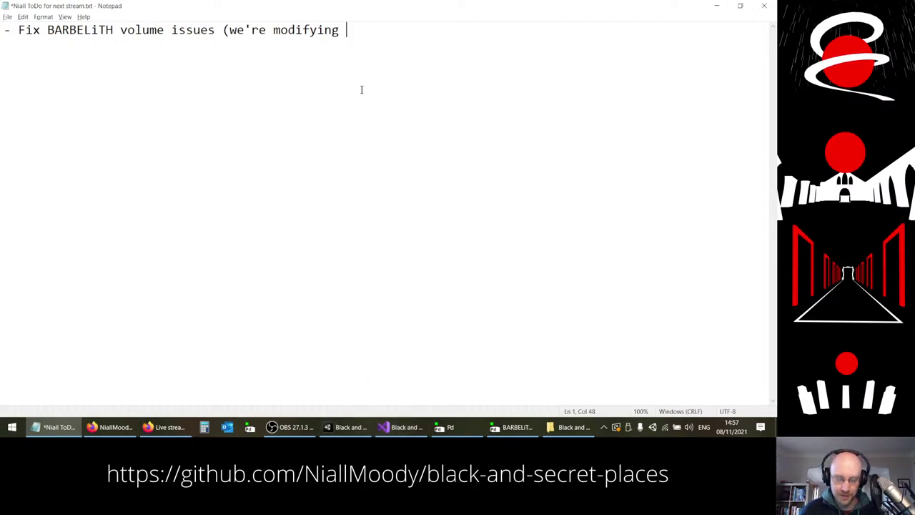
text(Max Di)
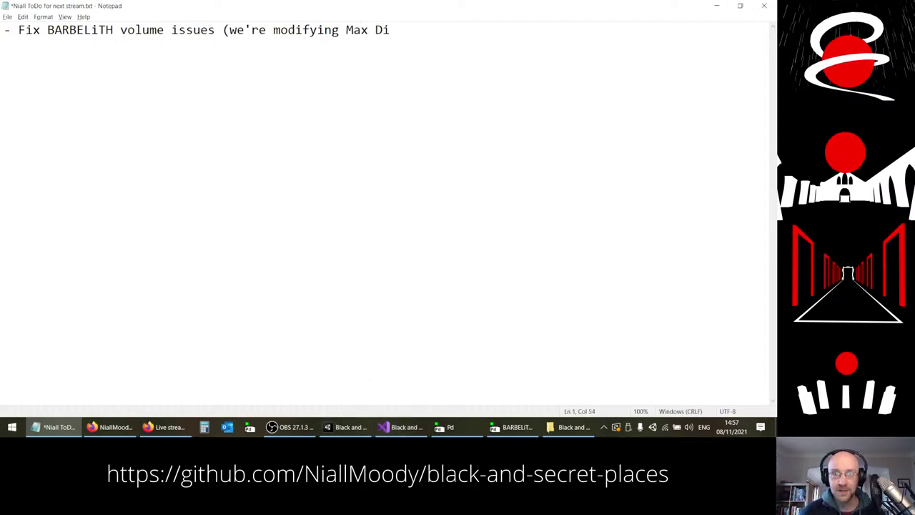
text(stance)
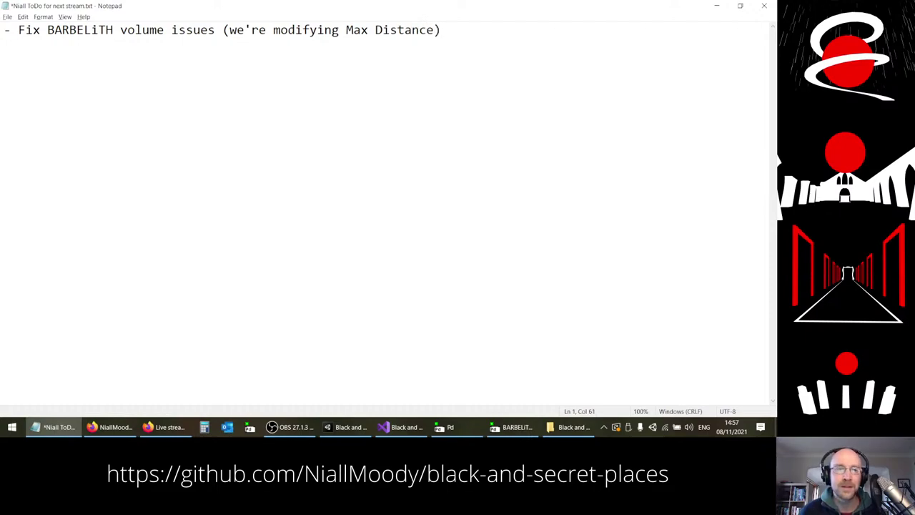
Save the to-do list, restore the Notepad window to its smaller size and close it
key(ctrl+s)
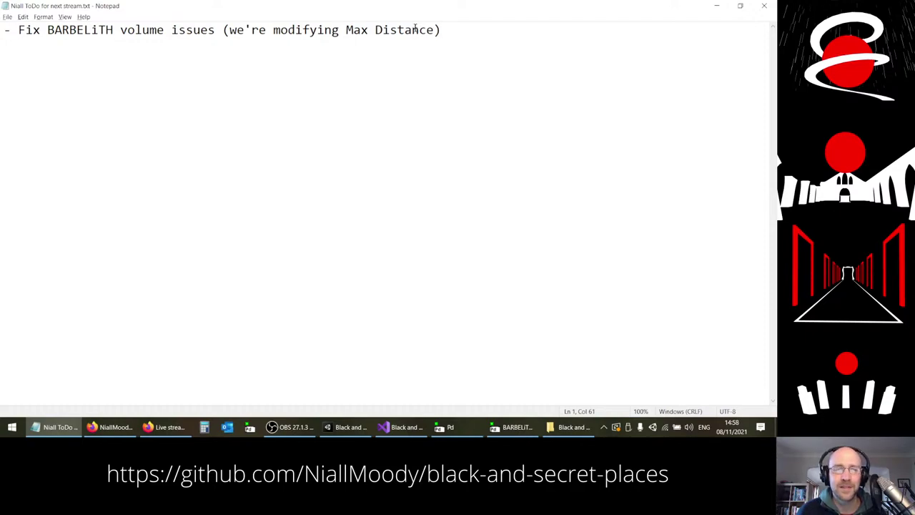
click(740, 9)
click(660, 98)
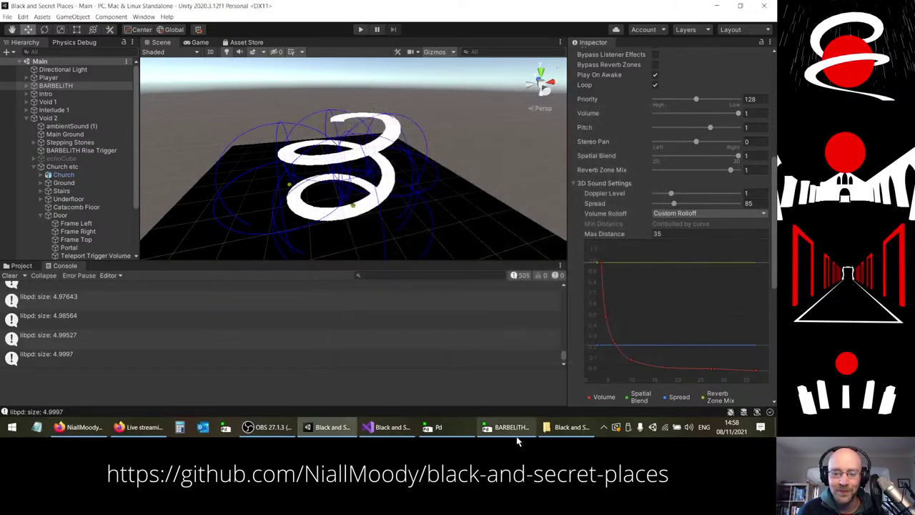
Switch to the BARBELiTH2.pd patch in Pure Data and look over its signal chain from the noise source to the output
click(515, 431)
scroll(453, 284, up, 3)
scroll(454, 284, down, 3)
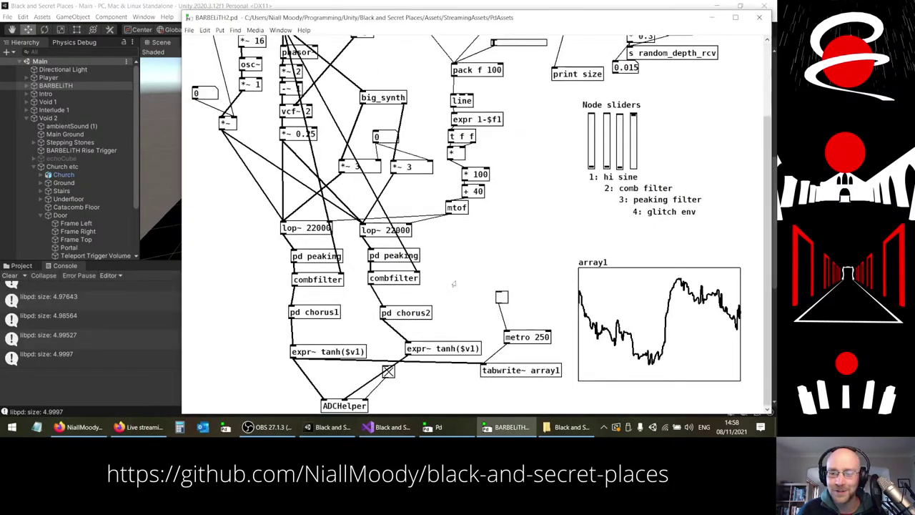
scroll(453, 284, up, 3)
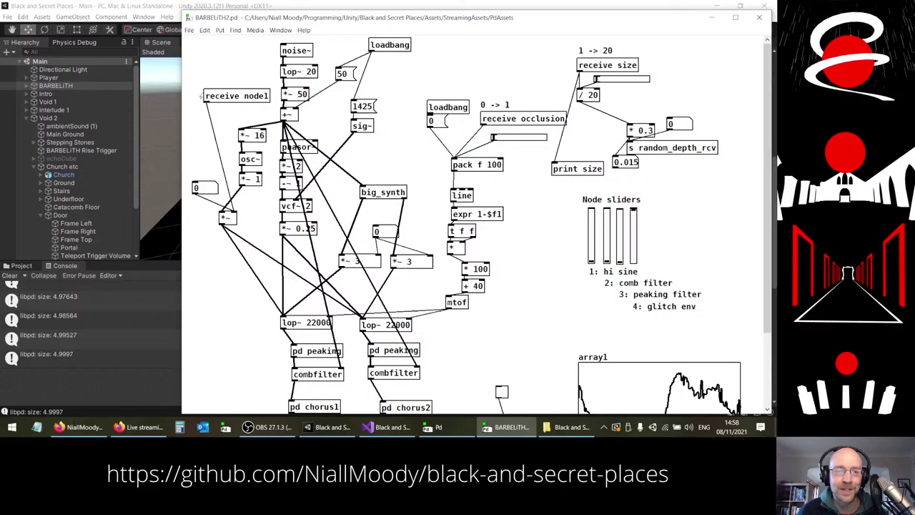